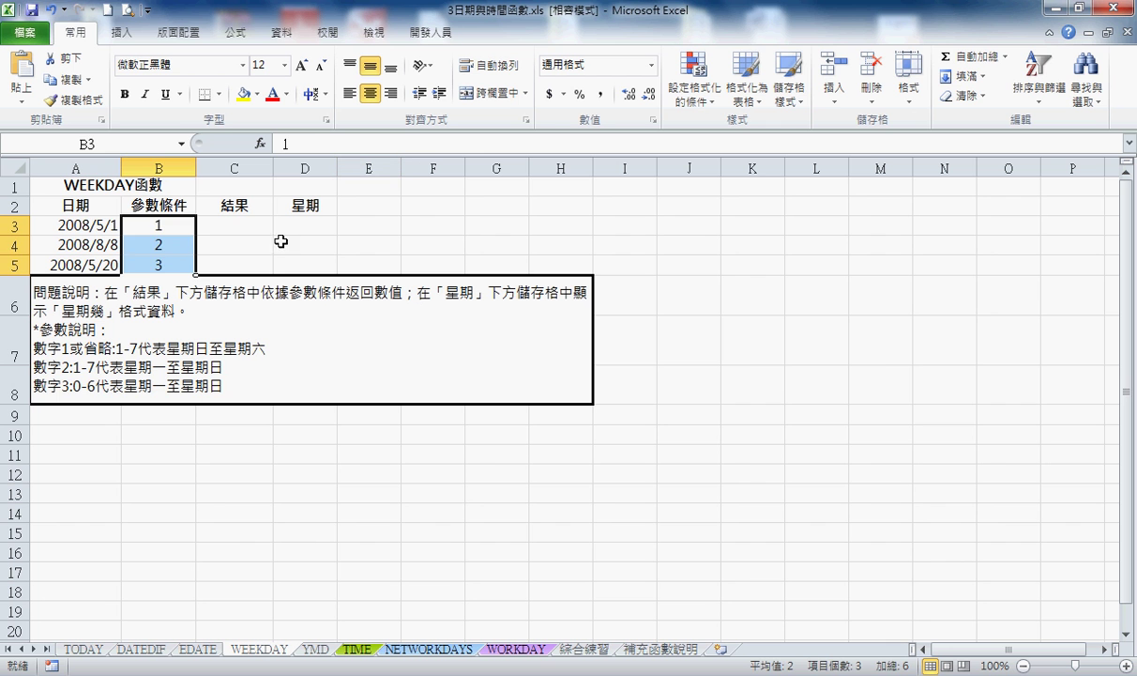
# Step: Check the date in A3 and annotate the notes on the WEEKDAY parameters
pyautogui.click(246, 224)
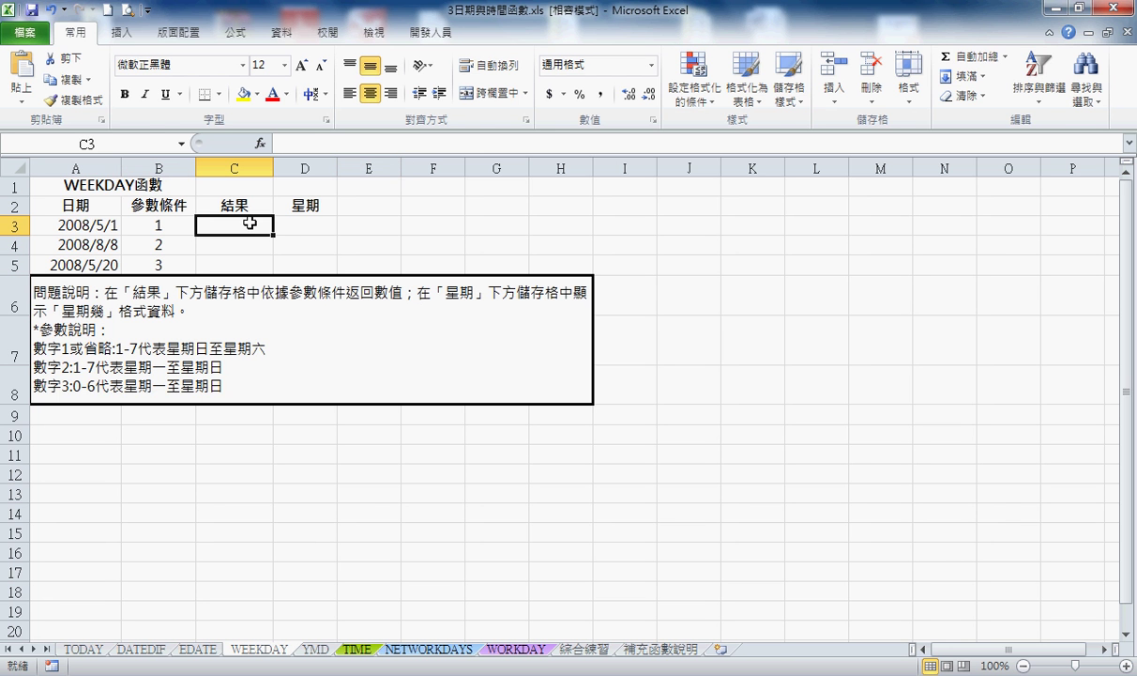
pyautogui.click(88, 222)
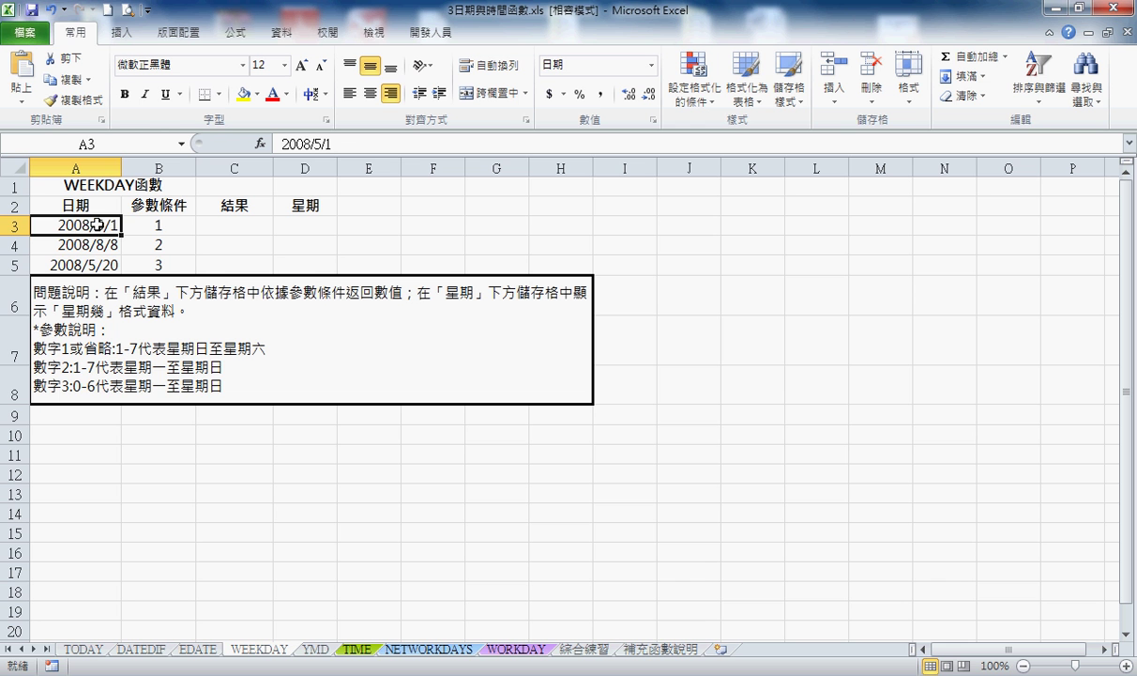
pyautogui.click(231, 228)
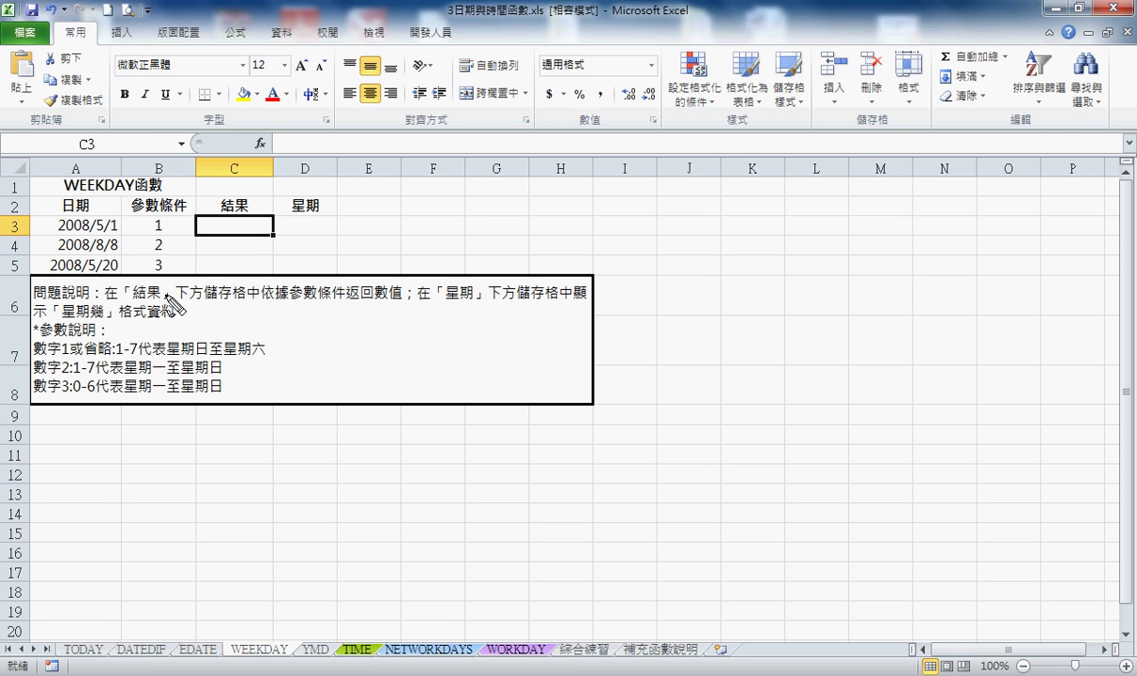
pyautogui.moveTo(59, 356); pyautogui.dragTo(265, 359)
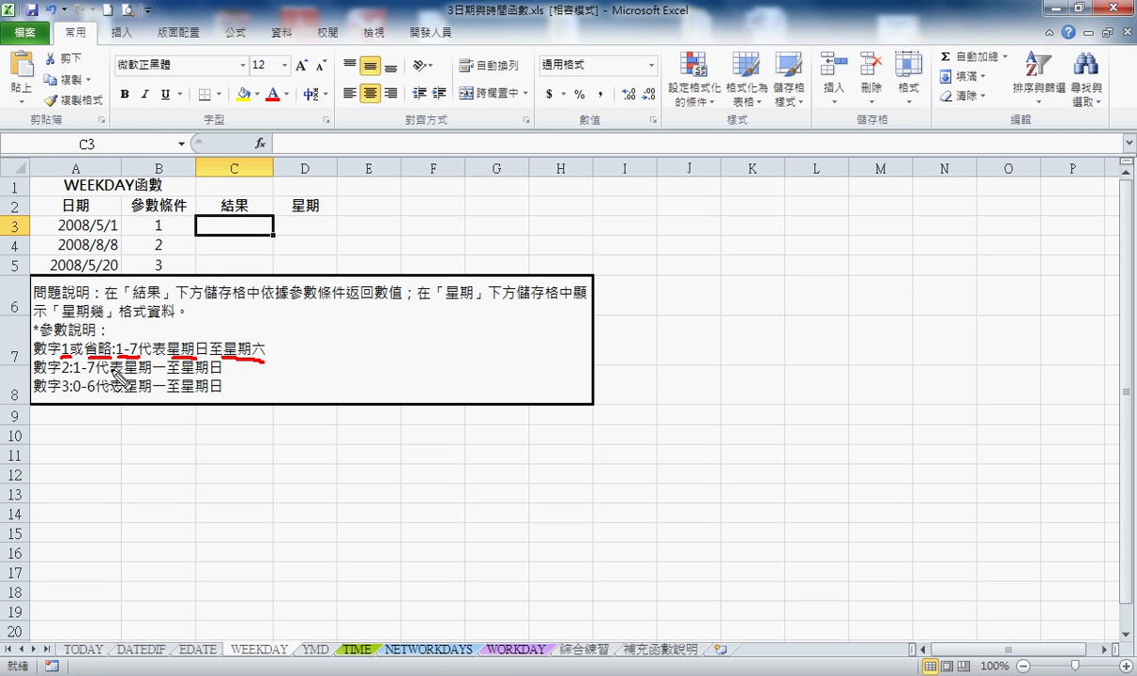
pyautogui.moveTo(60, 383); pyautogui.dragTo(70, 376)
pyautogui.moveTo(123, 372); pyautogui.dragTo(222, 374)
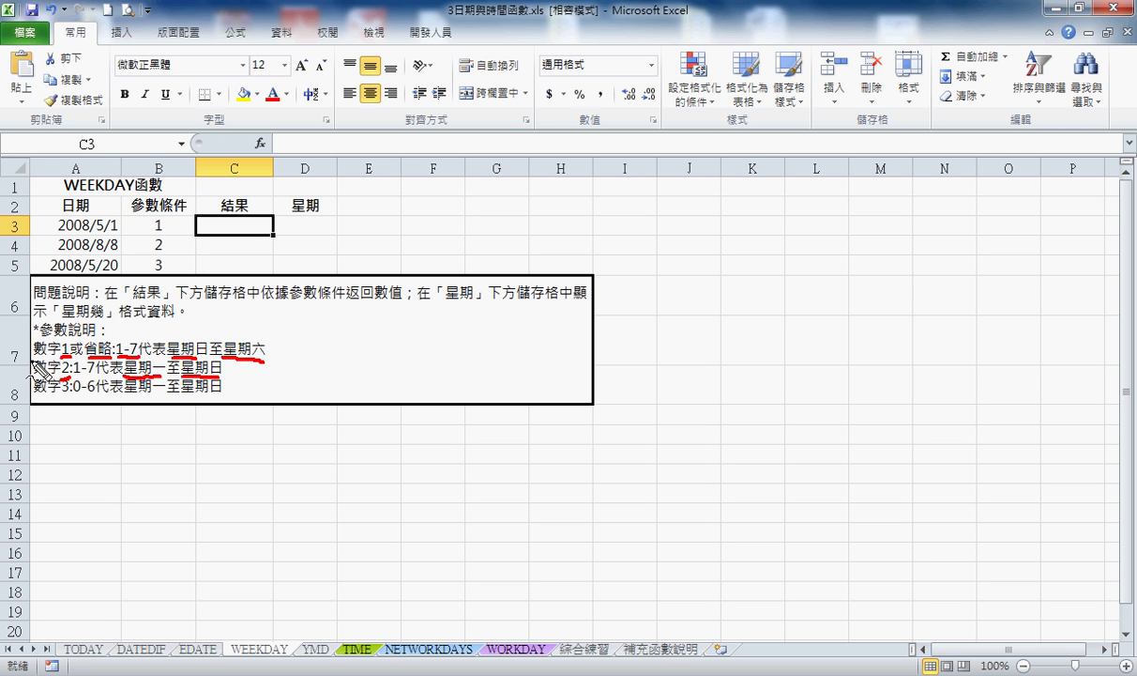
pyautogui.moveTo(33, 357)
pyautogui.mouseDown()
pyautogui.moveTo(250, 355)
pyautogui.moveTo(246, 393)
pyautogui.mouseUp()
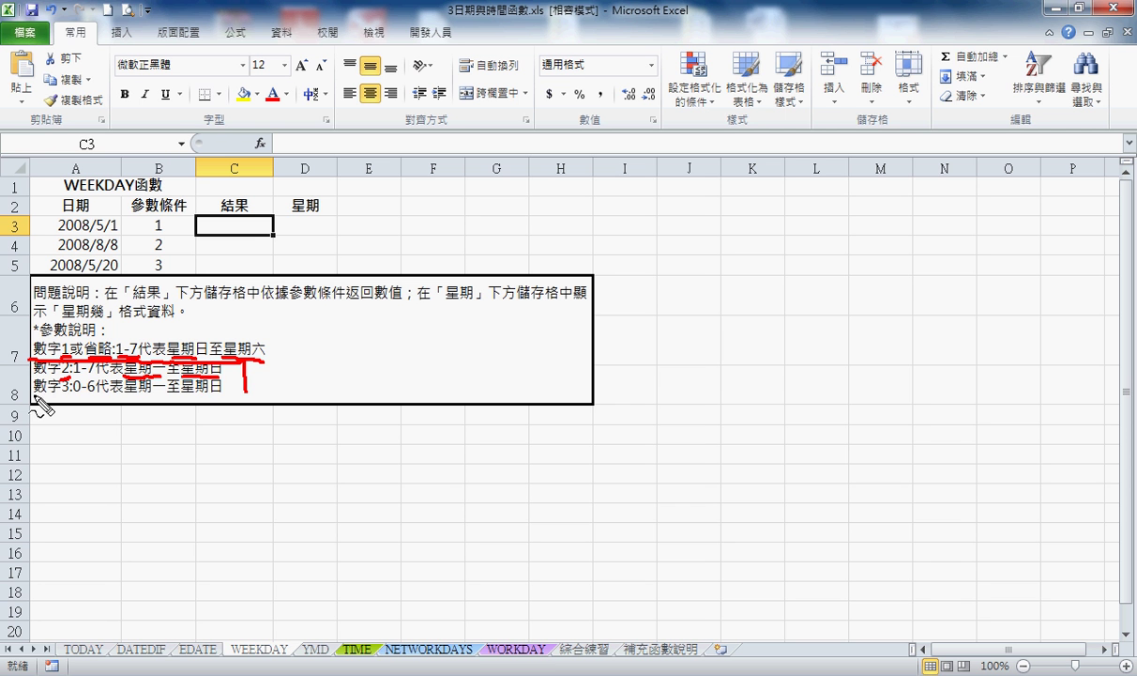
pyautogui.moveTo(33, 395); pyautogui.dragTo(227, 394)
pyautogui.moveTo(31, 370); pyautogui.dragTo(21, 394)
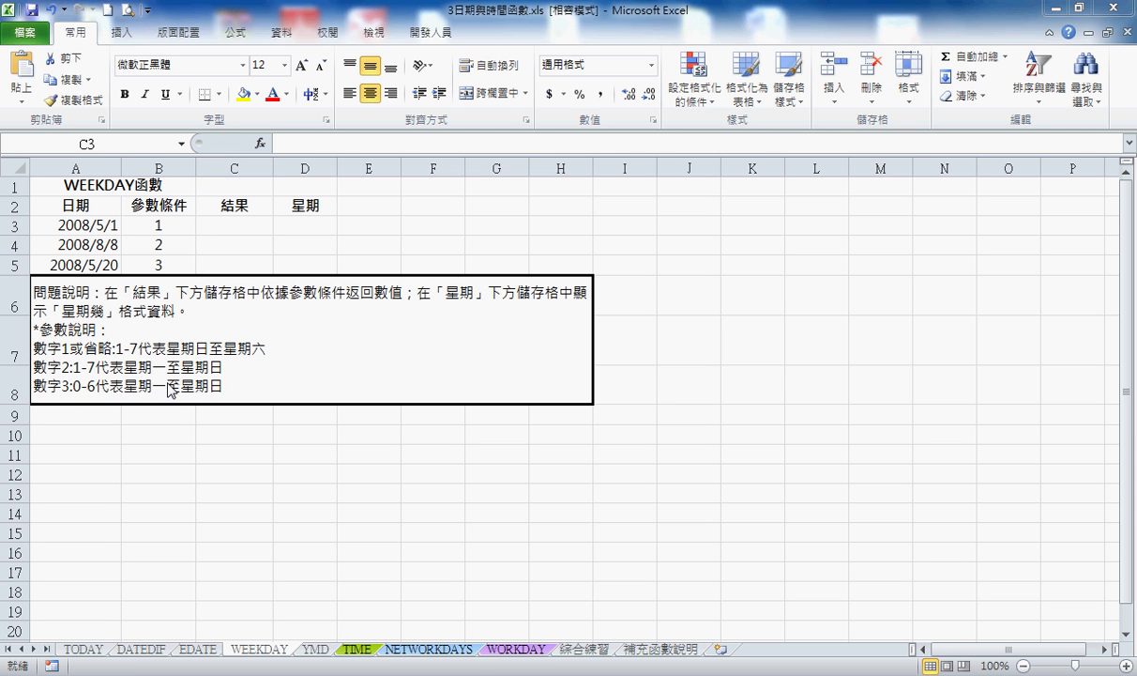
# Step: Insert the WEEKDAY function into C3 from the 全部 function category
pyautogui.click(243, 223)
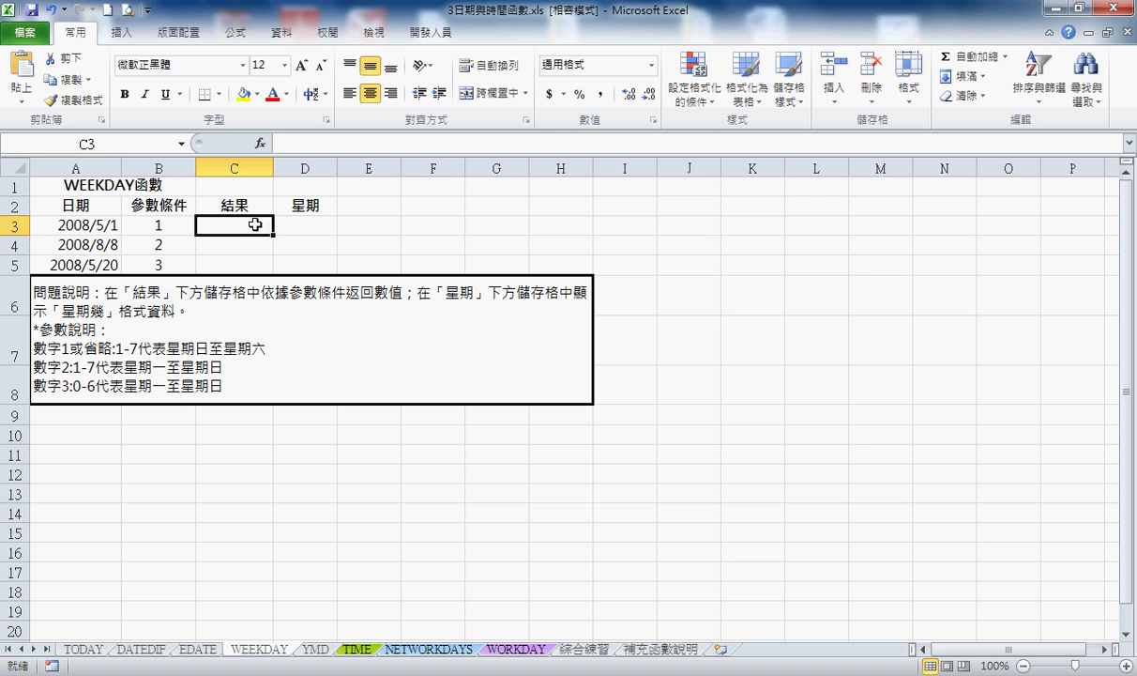
pyautogui.click(262, 144)
pyautogui.click(629, 302)
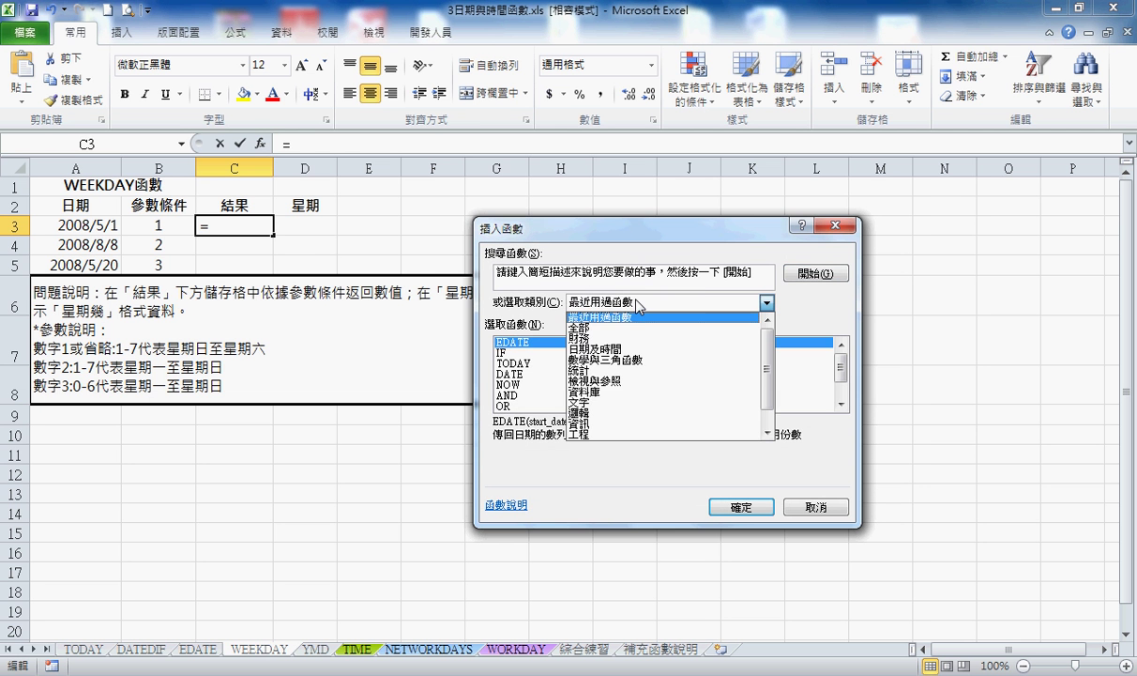
pyautogui.click(621, 330)
pyautogui.click(572, 364)
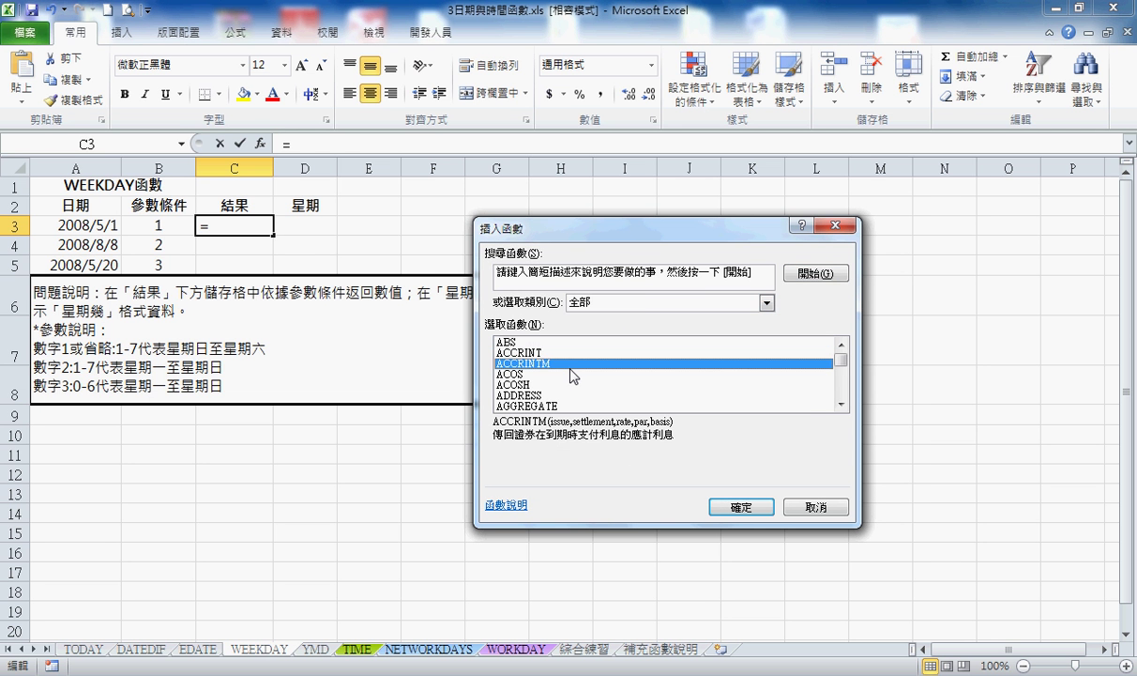
pyautogui.press('w')
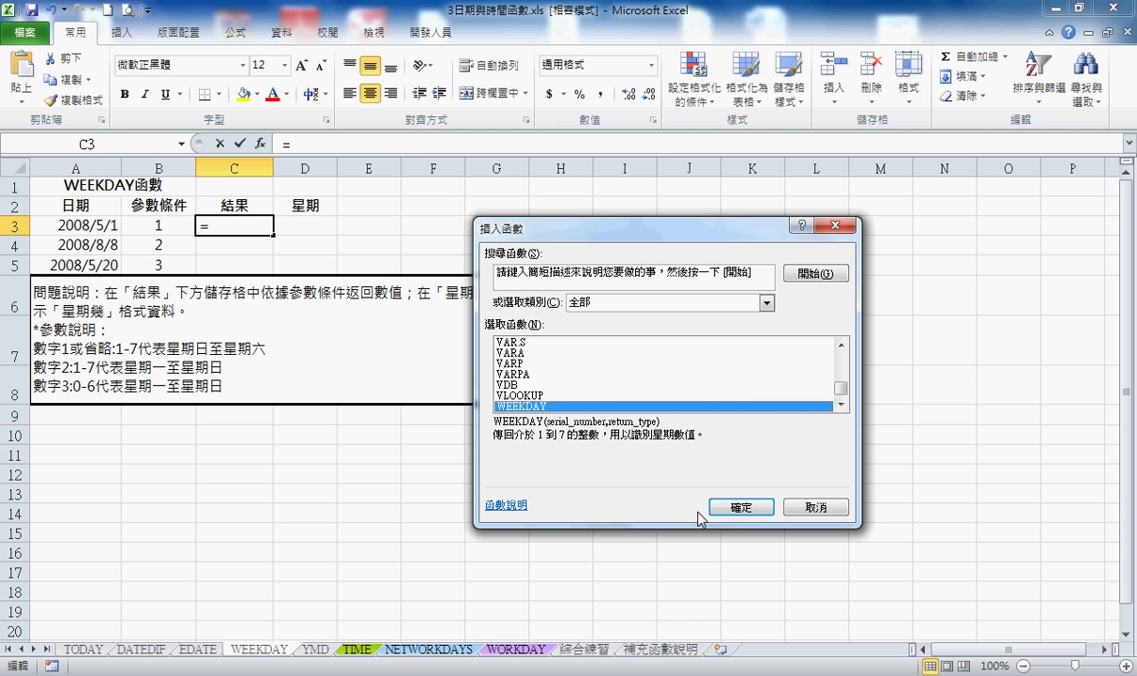
pyautogui.click(741, 506)
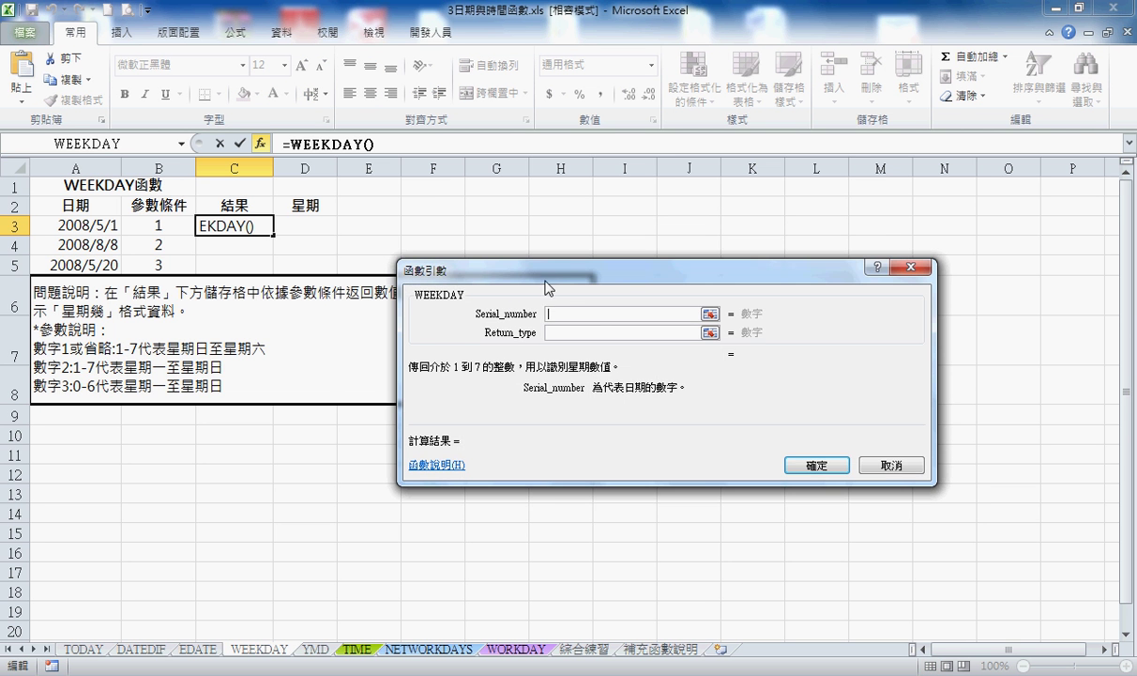
pyautogui.moveTo(523, 272); pyautogui.dragTo(392, 283)
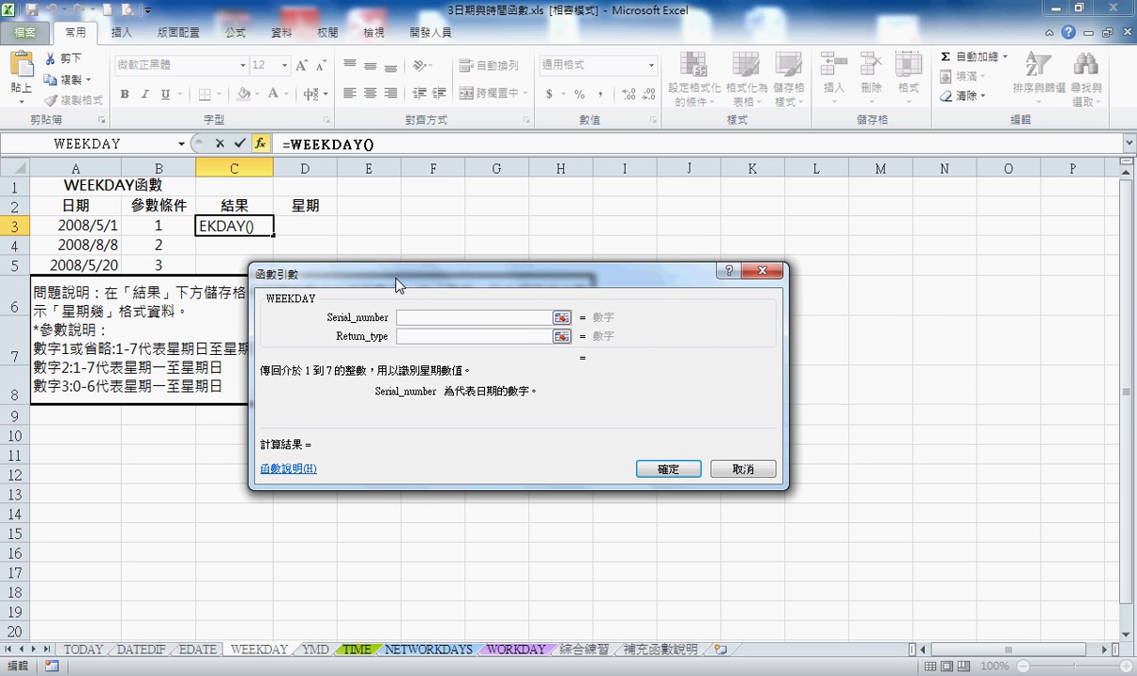
# Step: Set Serial_number to A3 and leave Return_type empty, giving =WEEKDAY(A3) = 5
pyautogui.click(83, 228)
pyautogui.click(427, 336)
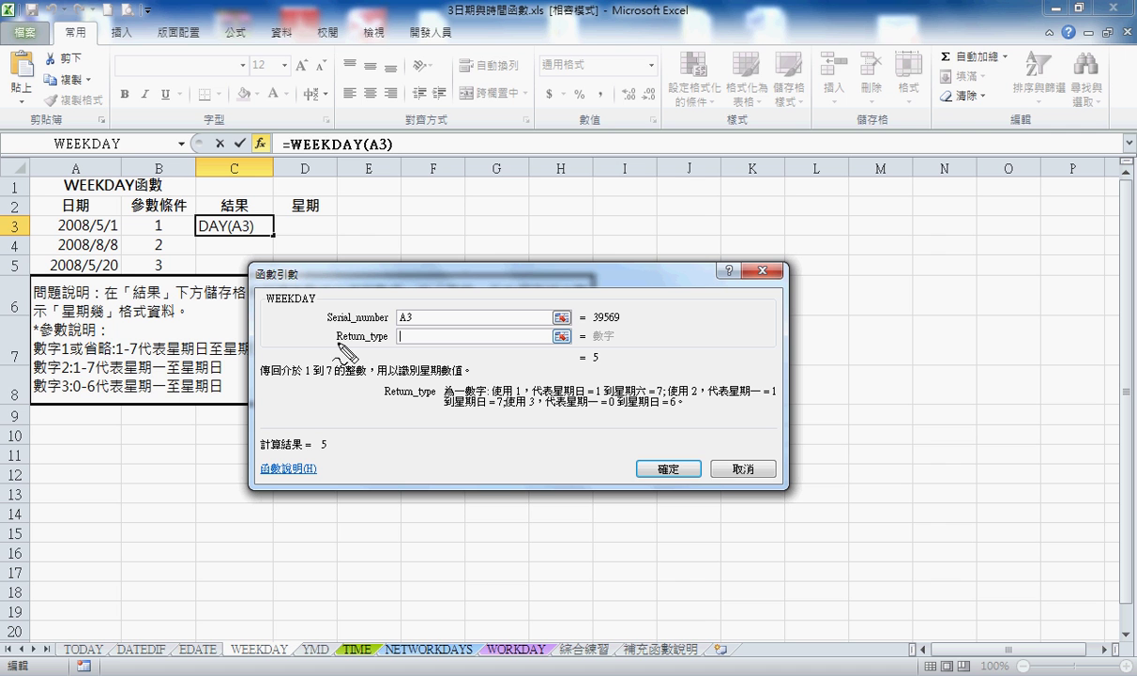
pyautogui.moveTo(337, 344); pyautogui.dragTo(388, 340)
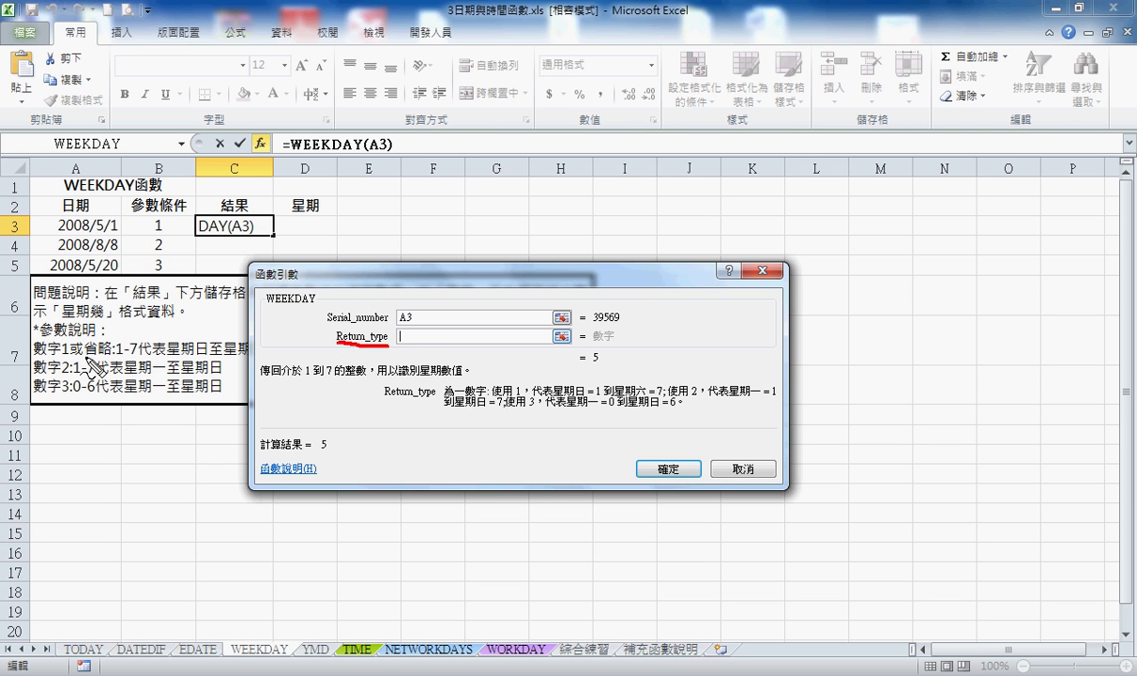
pyautogui.moveTo(85, 355)
pyautogui.mouseDown()
pyautogui.moveTo(111, 353)
pyautogui.moveTo(68, 353)
pyautogui.mouseUp()
pyautogui.press('Escape')
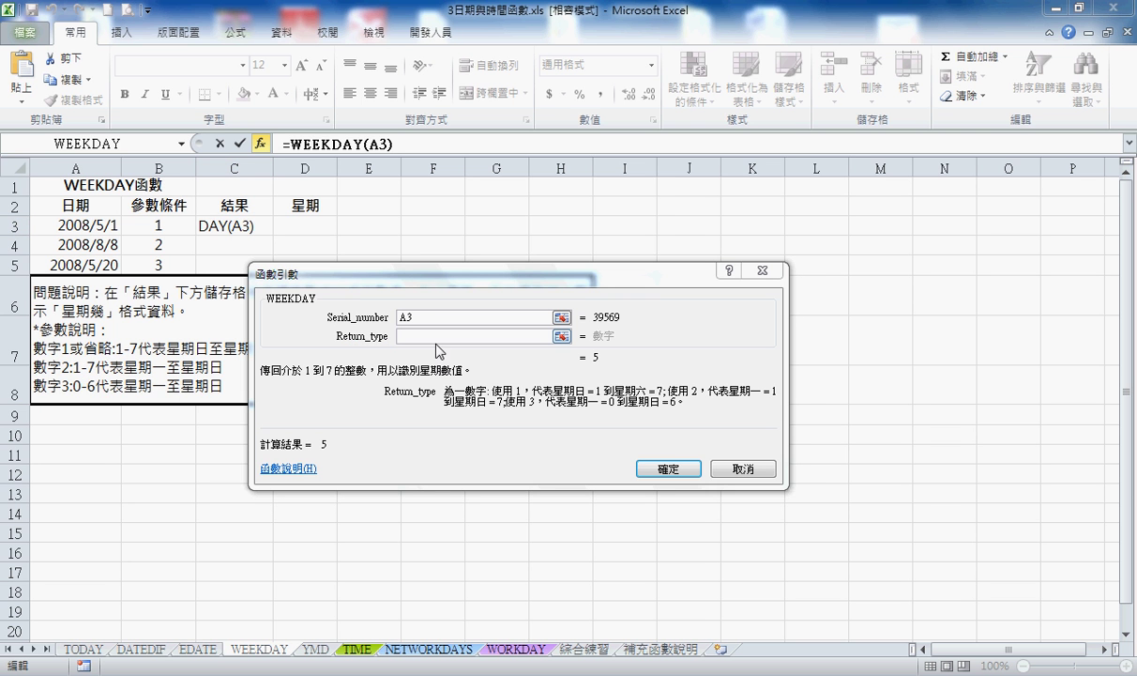
pyautogui.click(428, 336)
pyautogui.write('2')
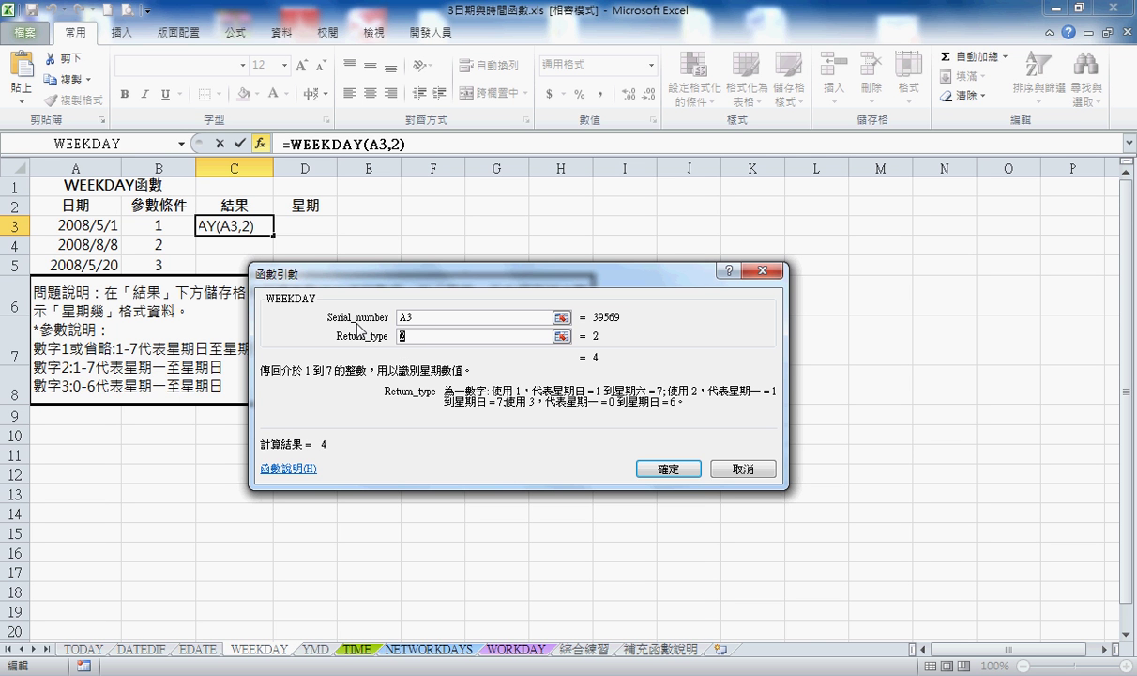
pyautogui.press('BackSpace')
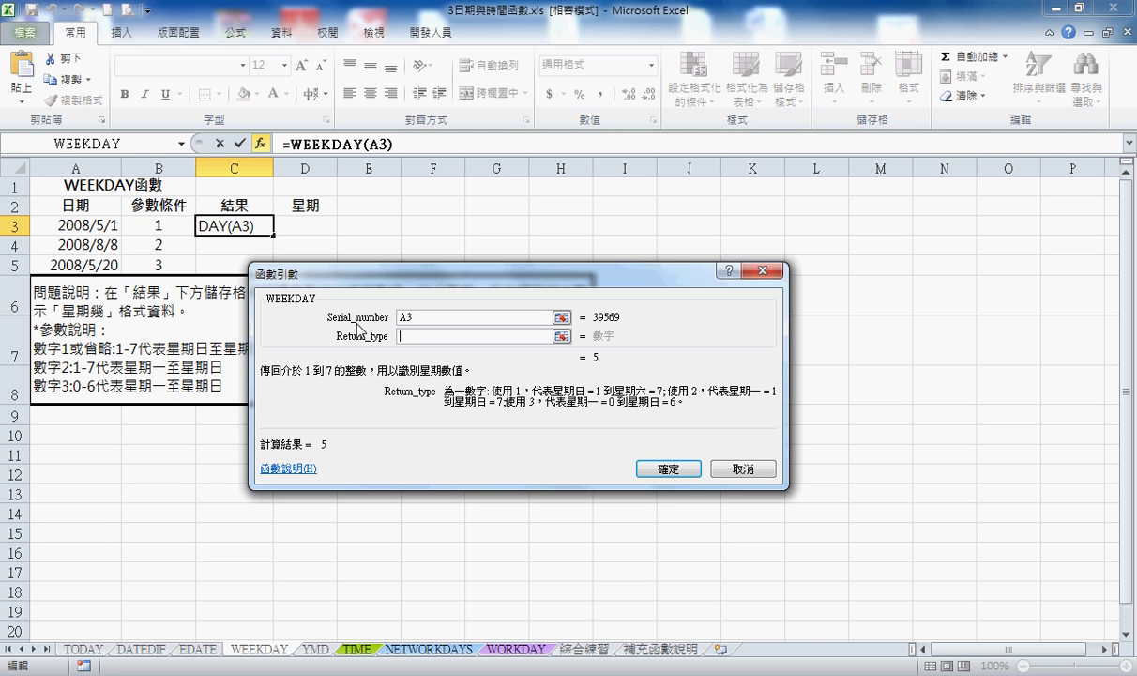
pyautogui.click(668, 476)
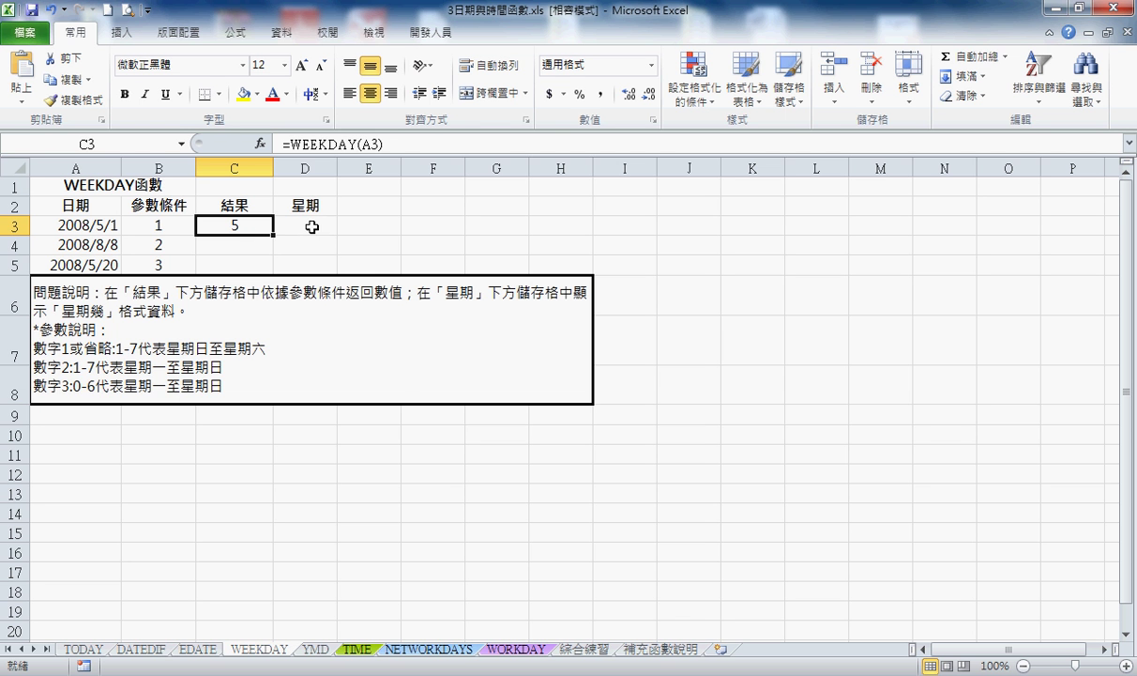
# Step: Apply the 週三 date type to C3 so it displays 週四
pyautogui.rightClick(244, 228)
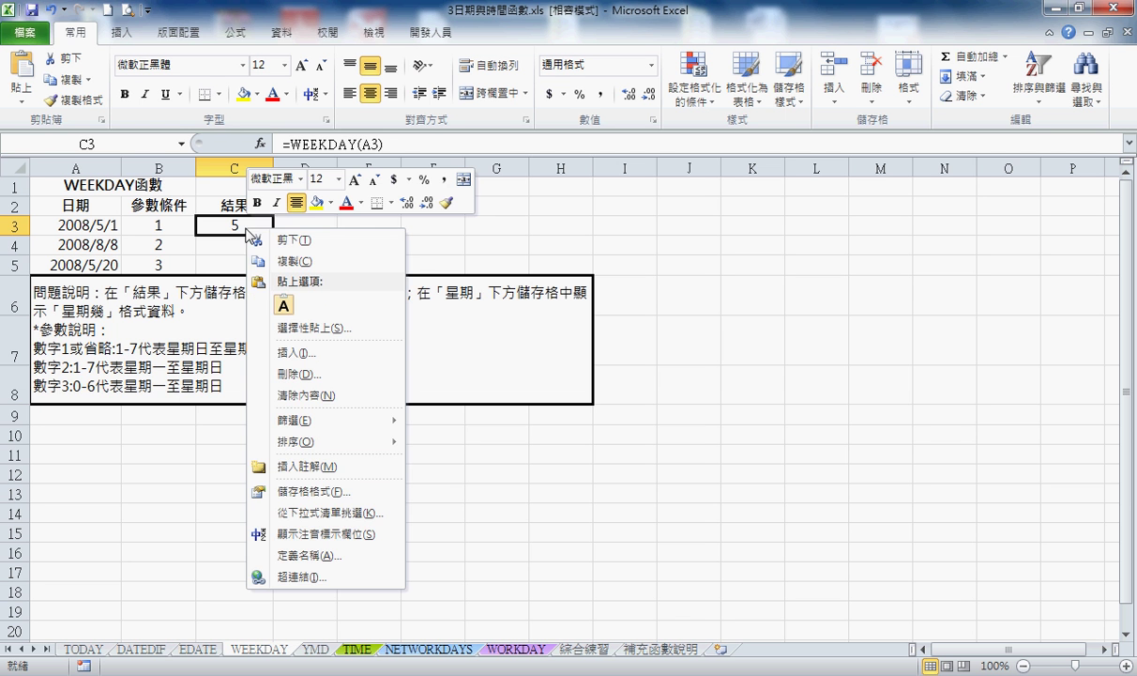
pyautogui.click(343, 492)
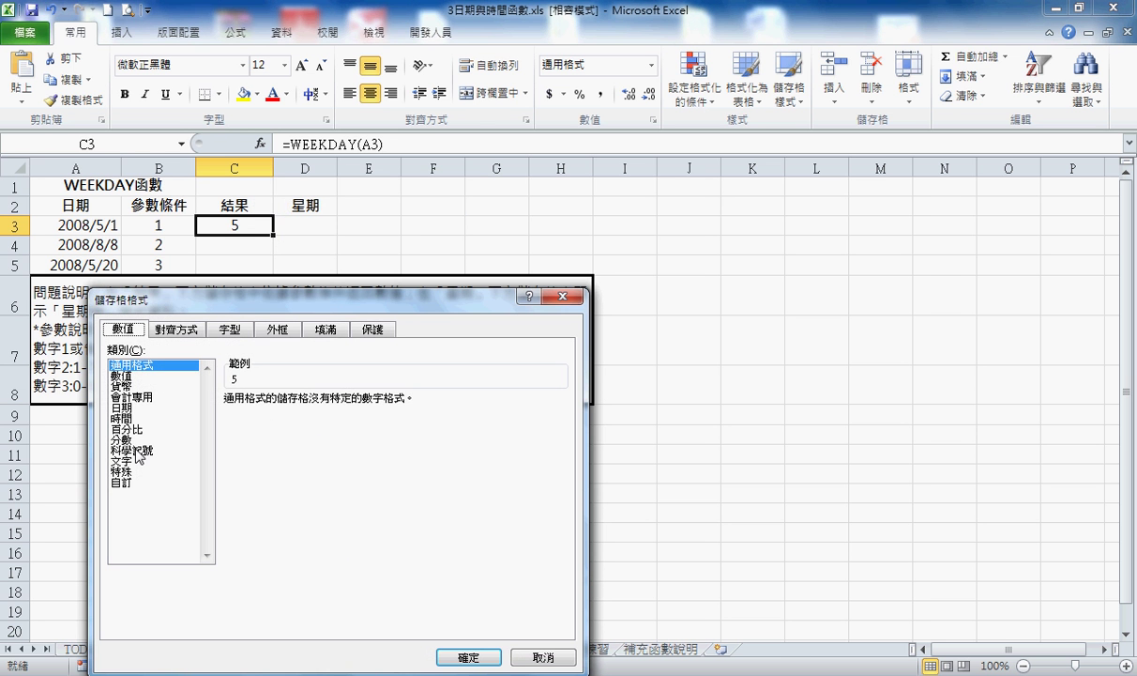
pyautogui.click(123, 407)
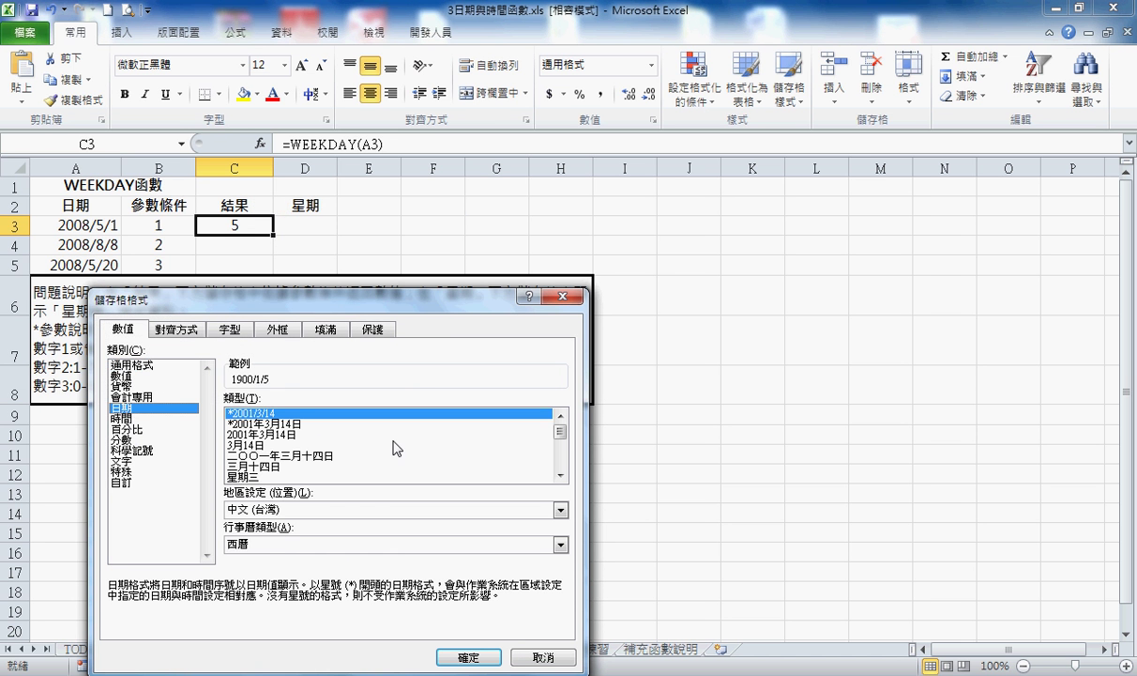
pyautogui.moveTo(560, 434); pyautogui.dragTo(563, 451)
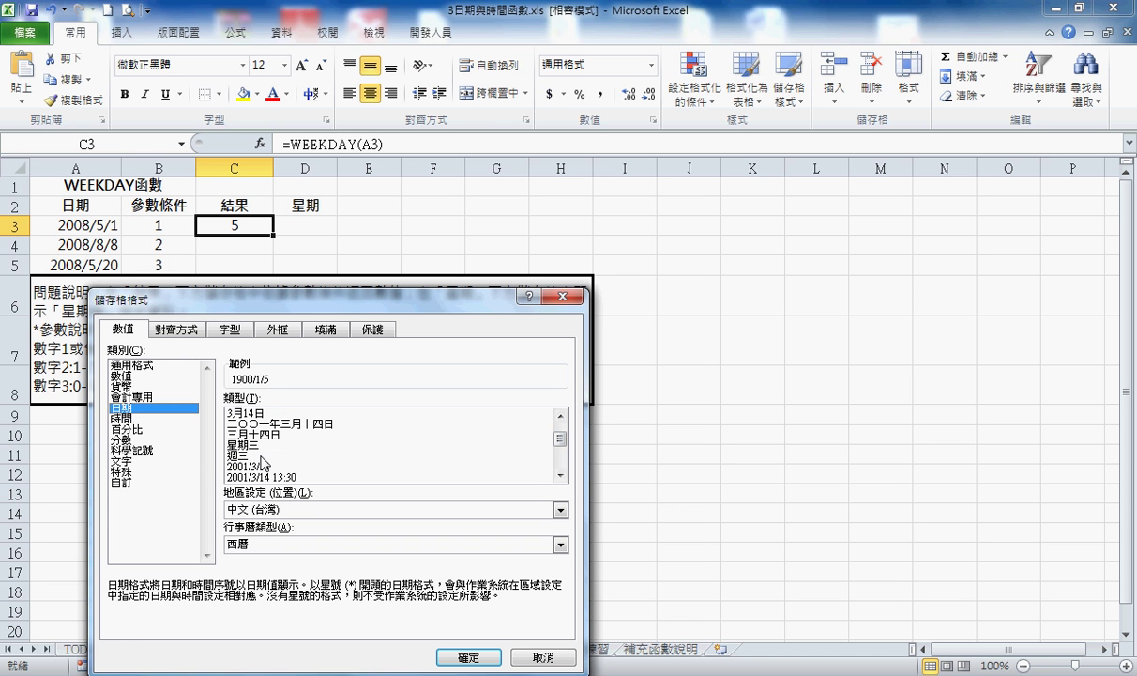
pyautogui.click(261, 456)
pyautogui.click(258, 445)
pyautogui.click(268, 456)
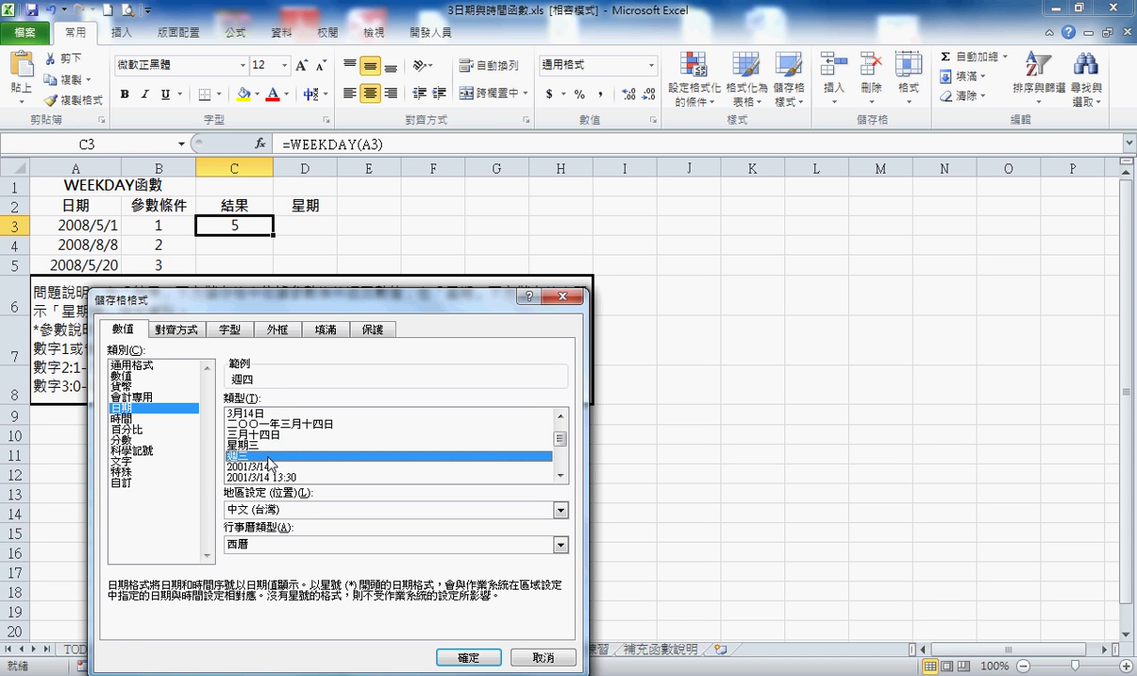
pyautogui.click(469, 657)
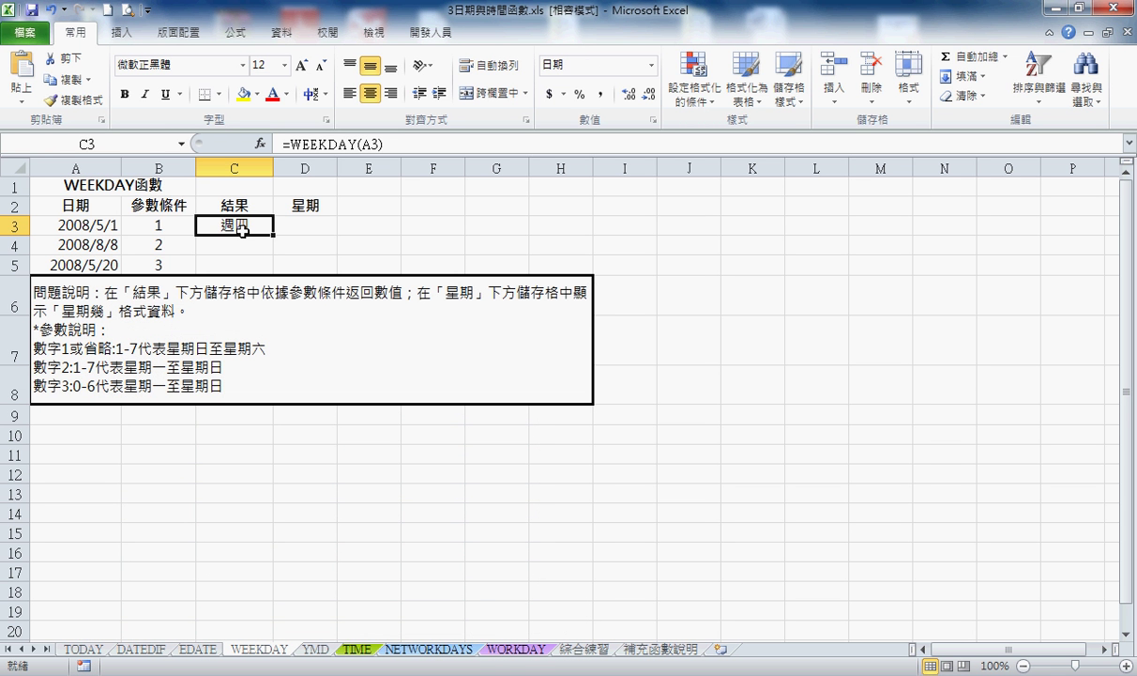
pyautogui.click(78, 225)
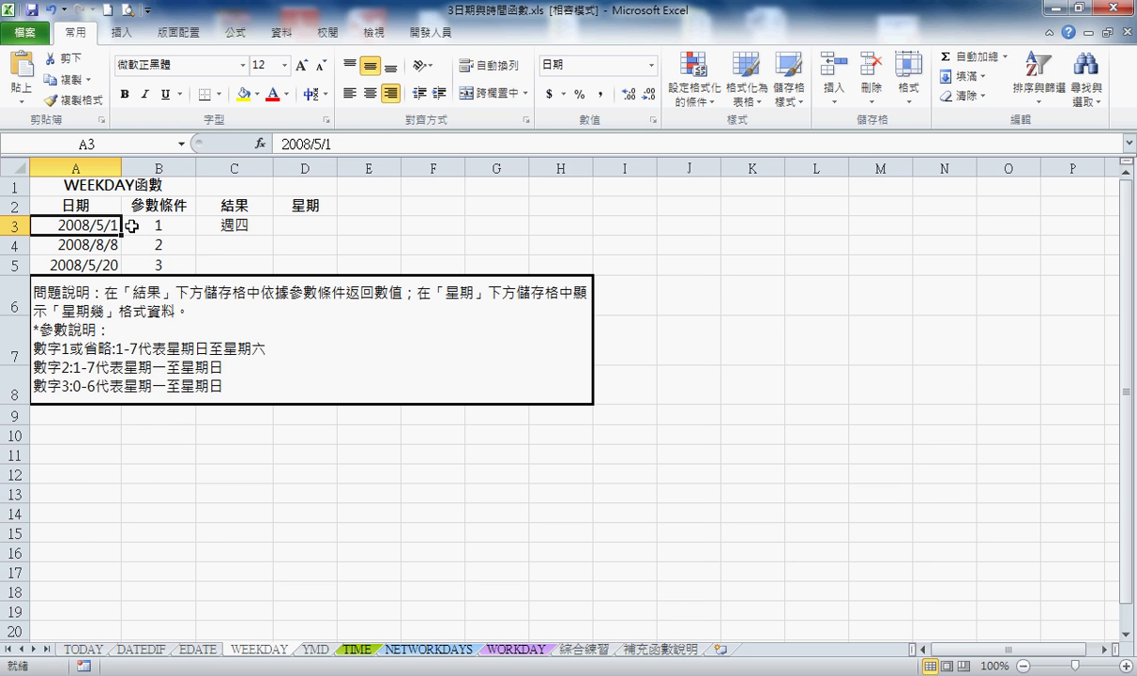
pyautogui.rightClick(100, 227)
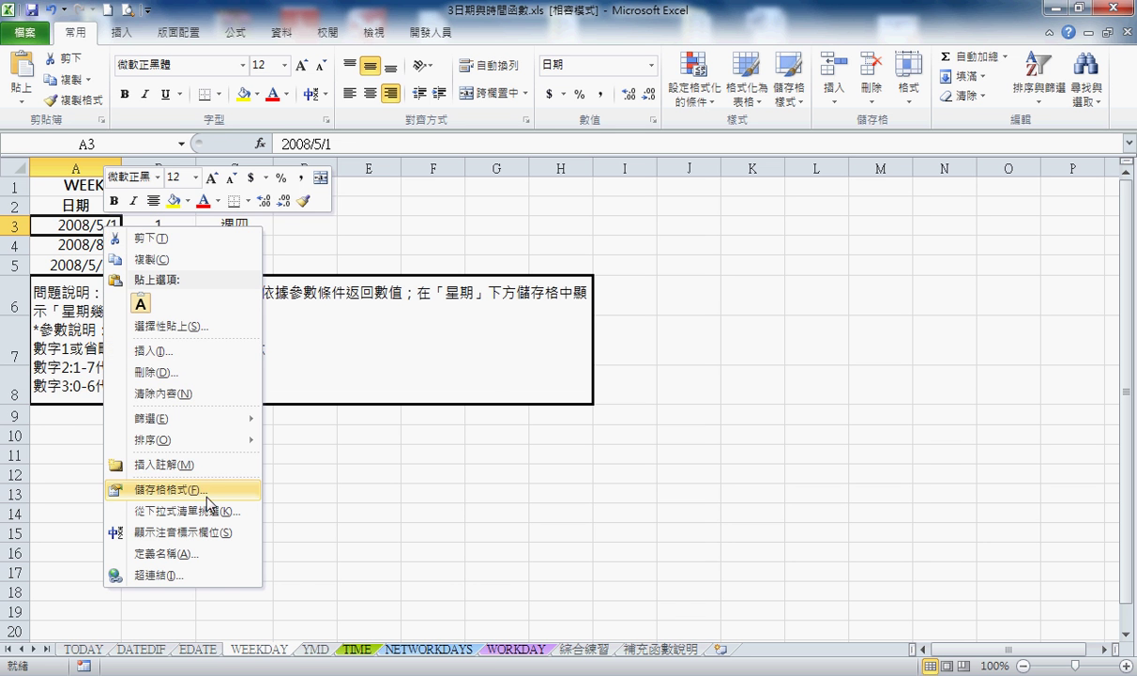
pyautogui.click(169, 489)
pyautogui.moveTo(343, 293)
pyautogui.mouseDown()
pyautogui.moveTo(427, 292)
pyautogui.moveTo(662, 217)
pyautogui.mouseUp()
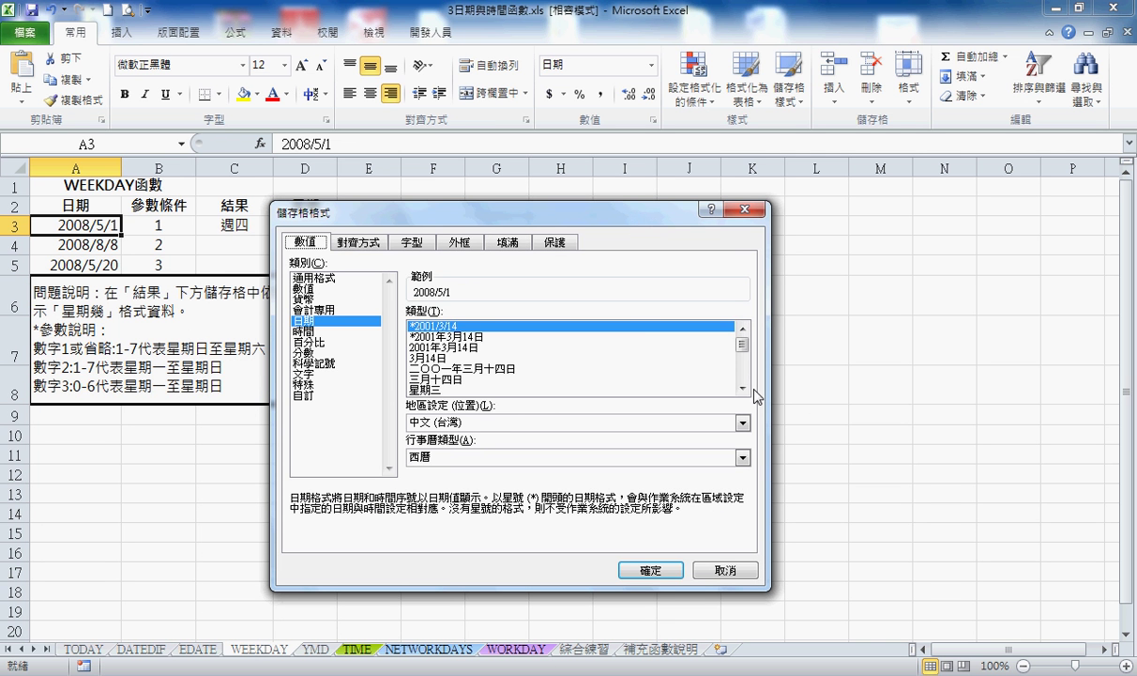
pyautogui.scroll(-1, 704, 368)
pyautogui.click(419, 379)
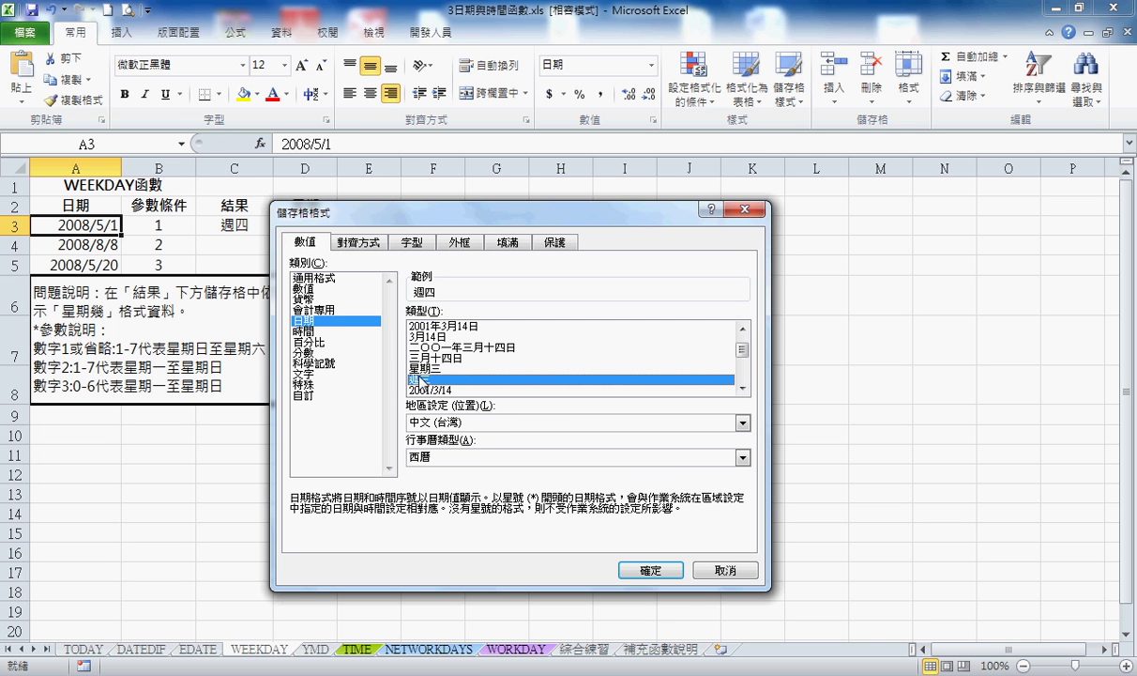
pyautogui.click(315, 396)
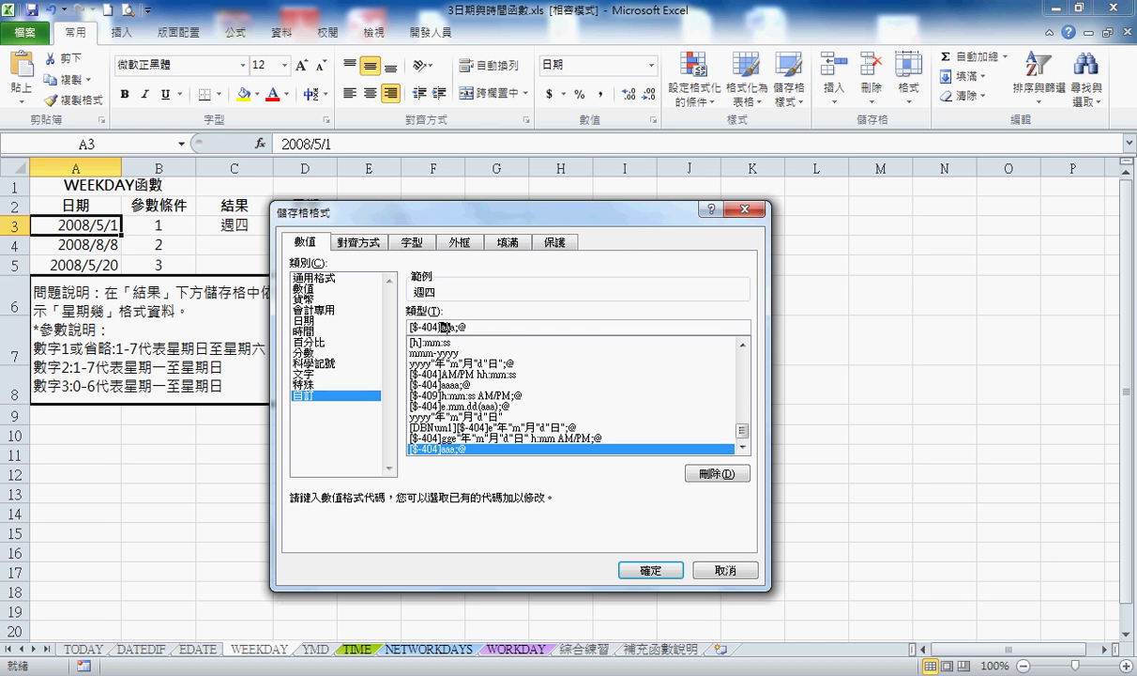
pyautogui.click(467, 326)
pyautogui.click(725, 572)
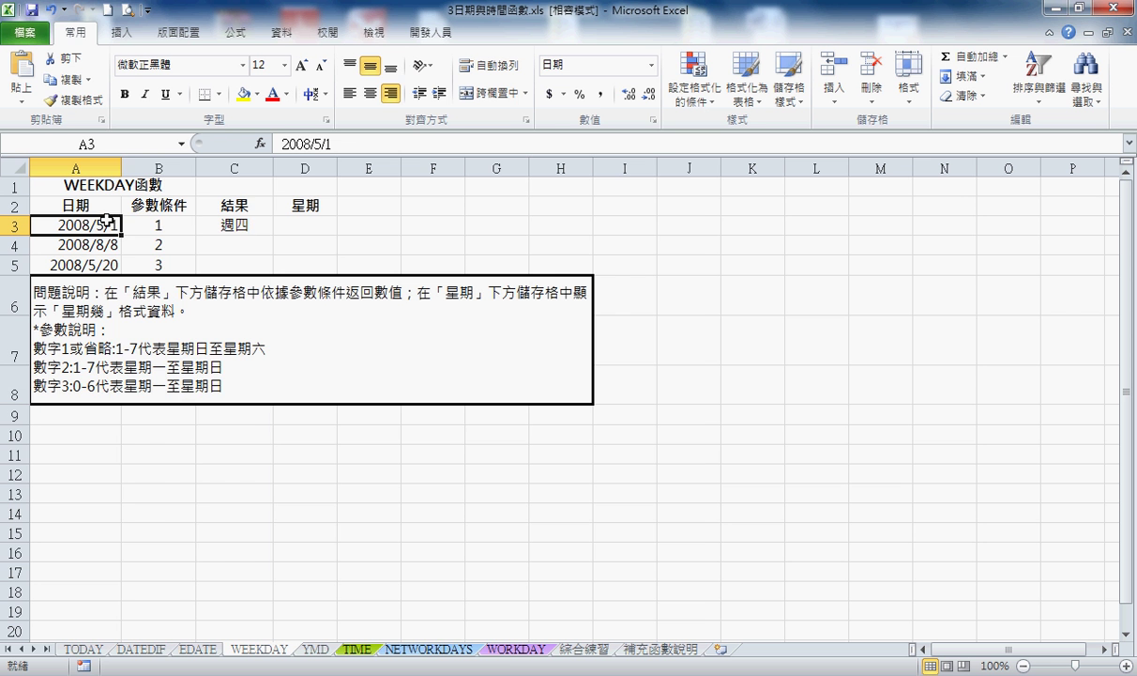
pyautogui.rightClick(109, 222)
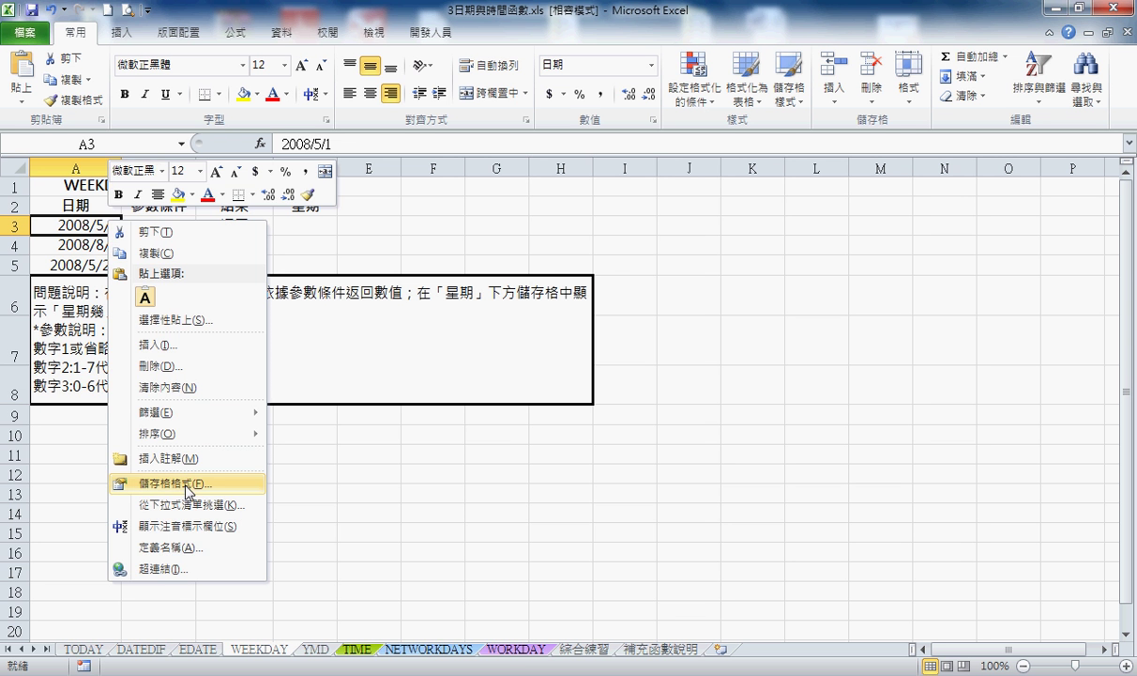
# Step: Change A3's custom format code to yyyy/m/d(aaa) so it reads 2008/5/1(週四)
pyautogui.click(187, 485)
pyautogui.moveTo(246, 286); pyautogui.dragTo(523, 175)
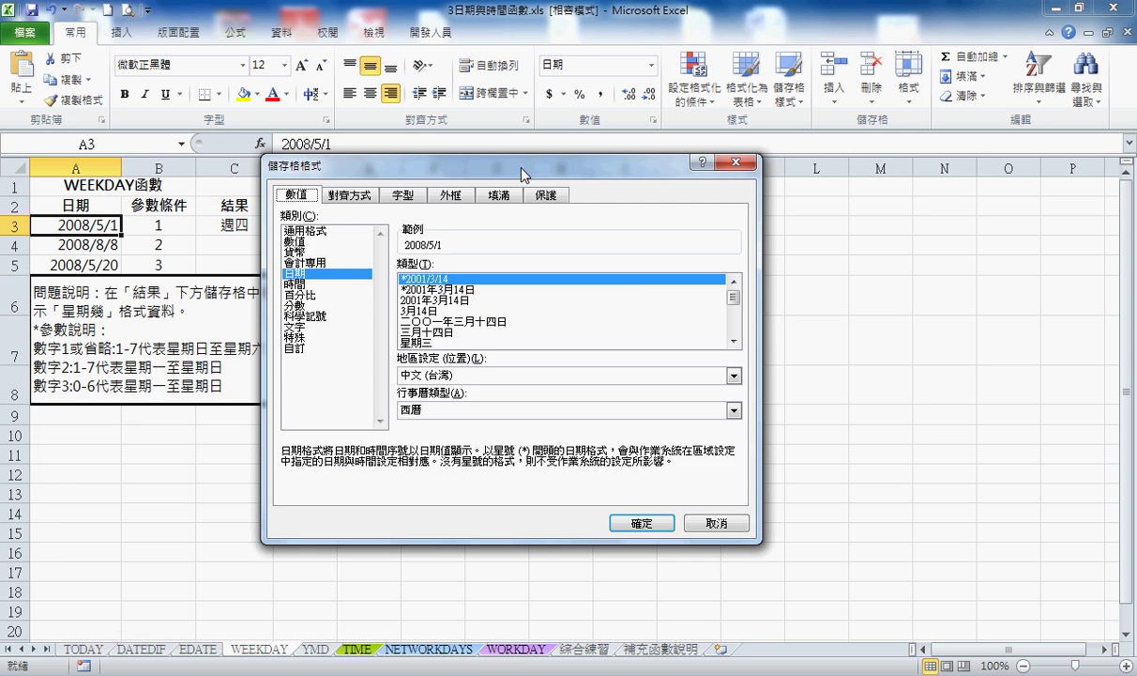
pyautogui.click(299, 346)
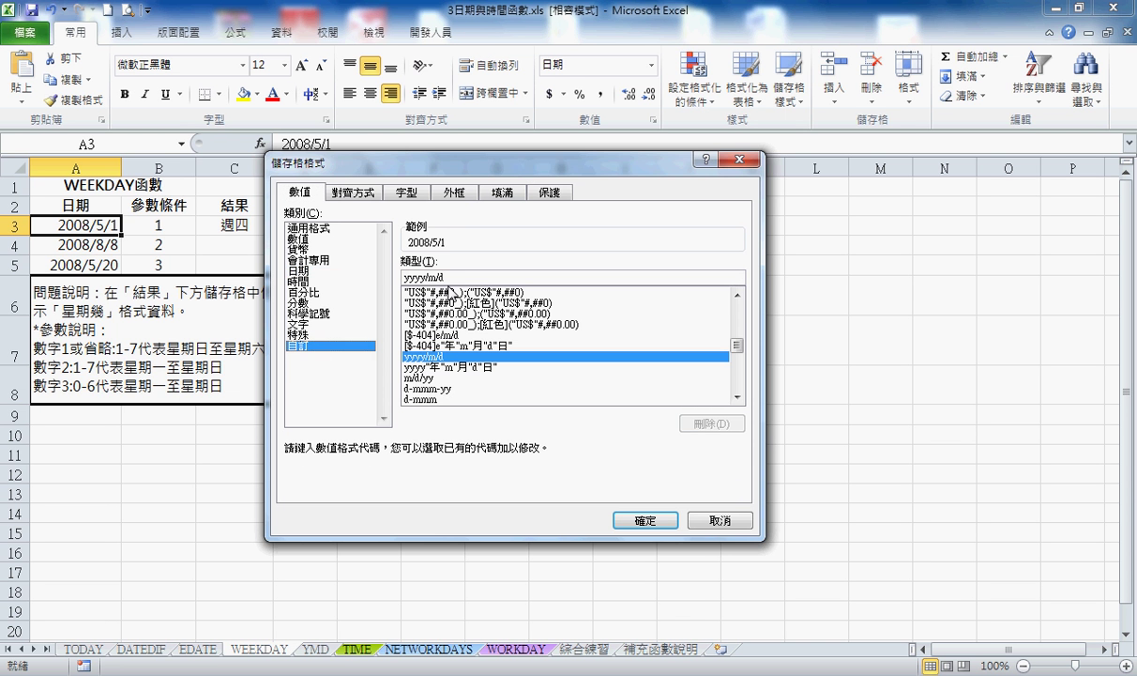
pyautogui.click(487, 277)
pyautogui.write('(')
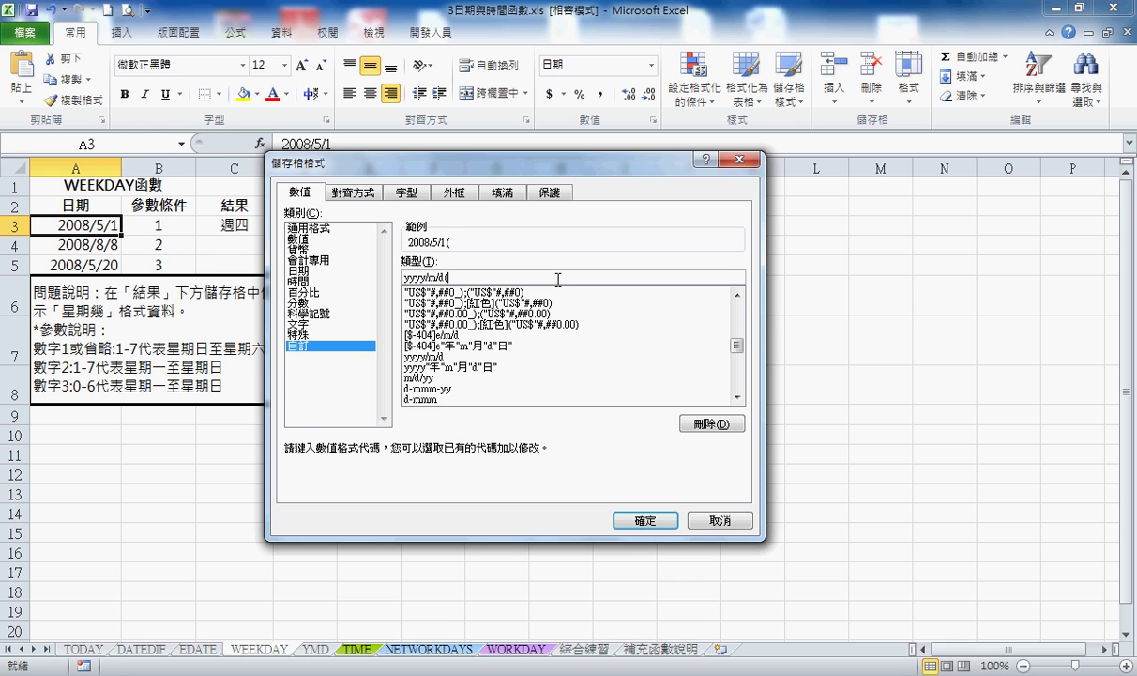
pyautogui.write('aaa')
pyautogui.click(633, 519)
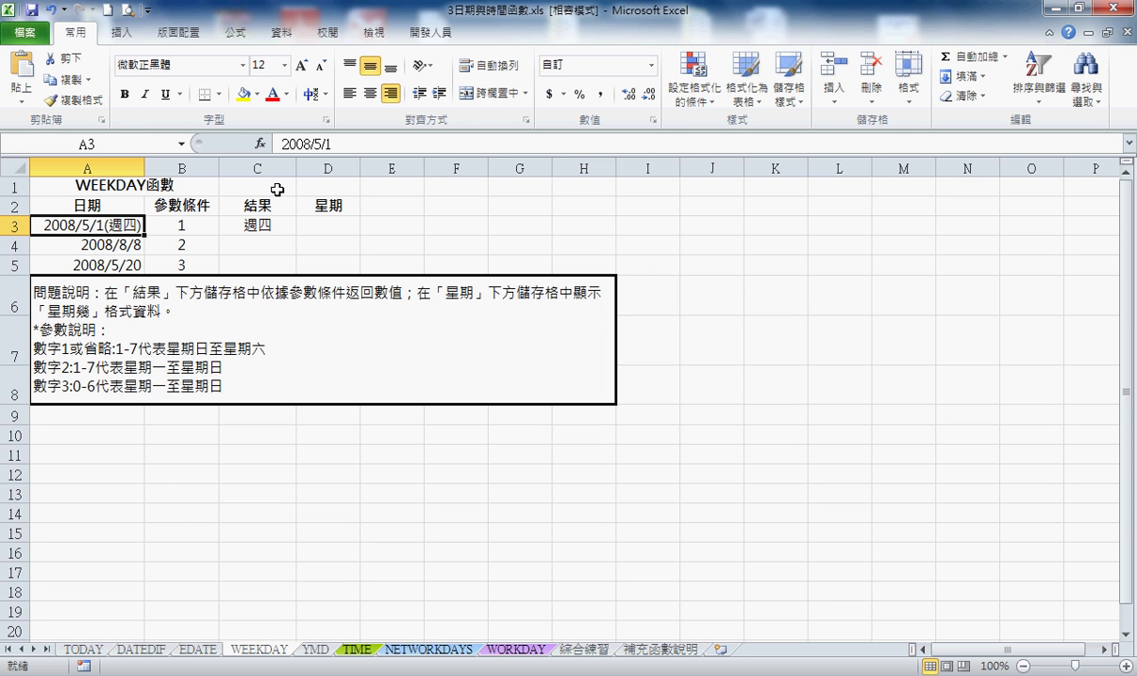
# Step: Look up the code of the built-in full weekday date format, then close without changes
pyautogui.rightClick(115, 226)
pyautogui.click(212, 493)
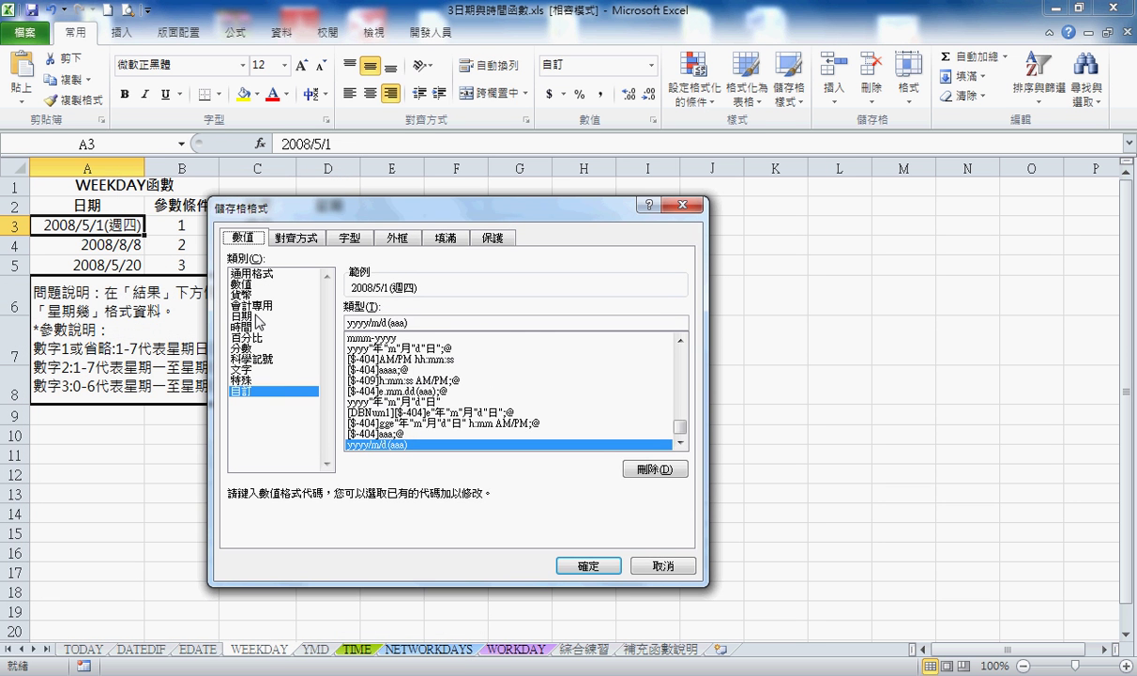
pyautogui.click(253, 317)
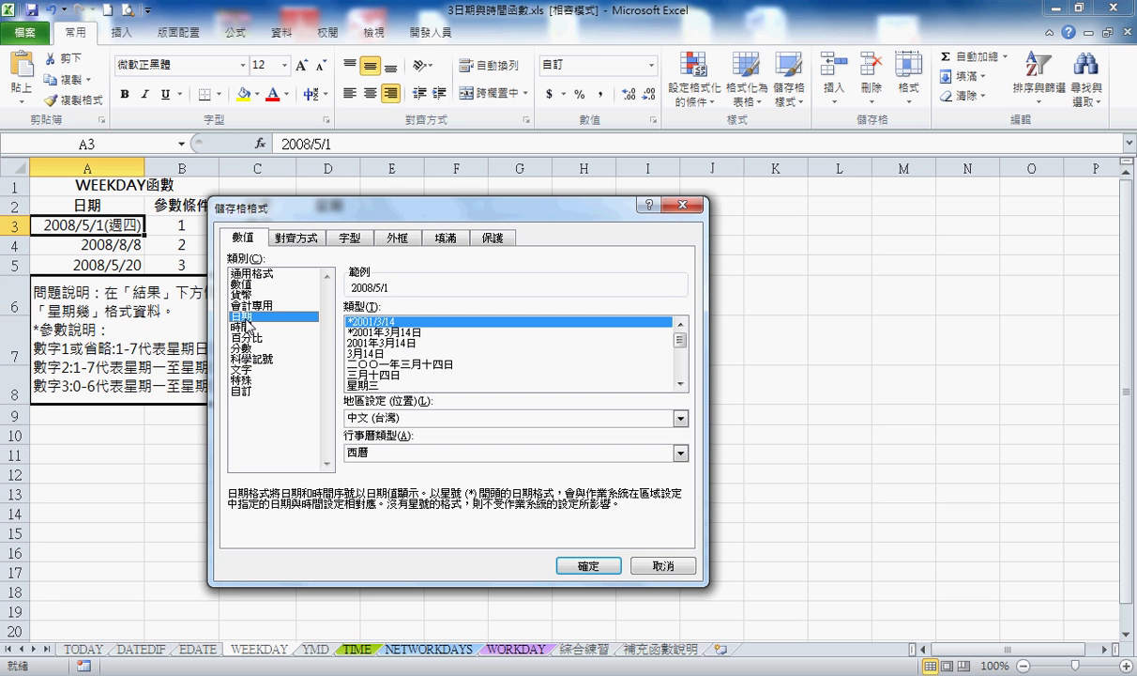
pyautogui.click(385, 385)
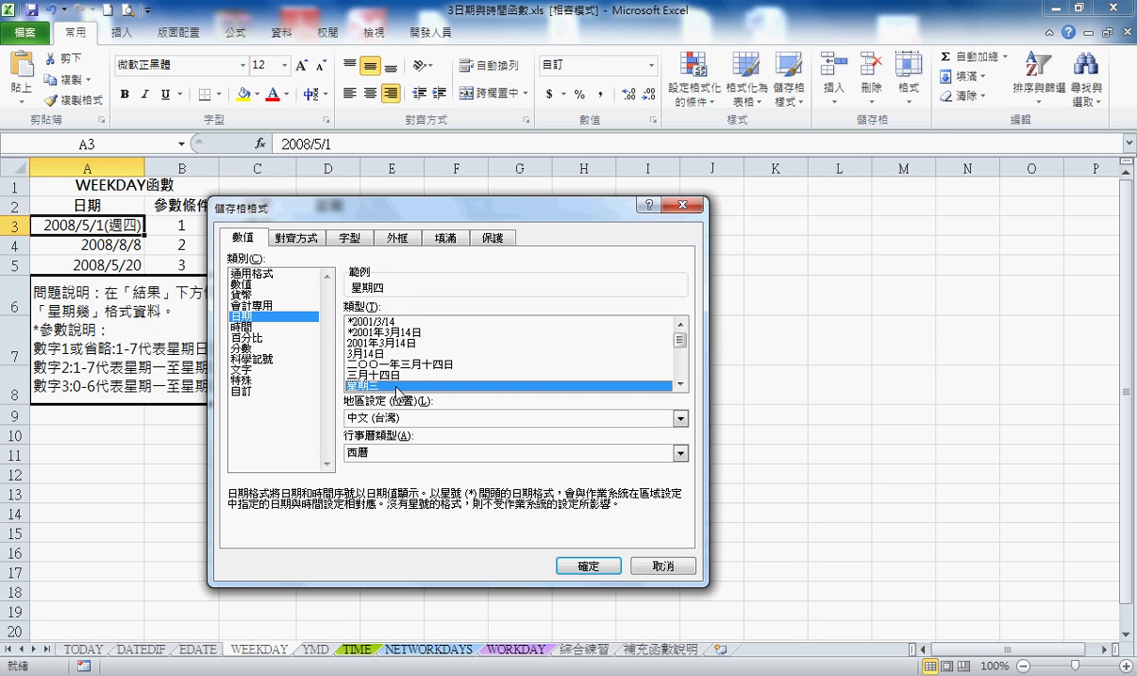
pyautogui.click(239, 390)
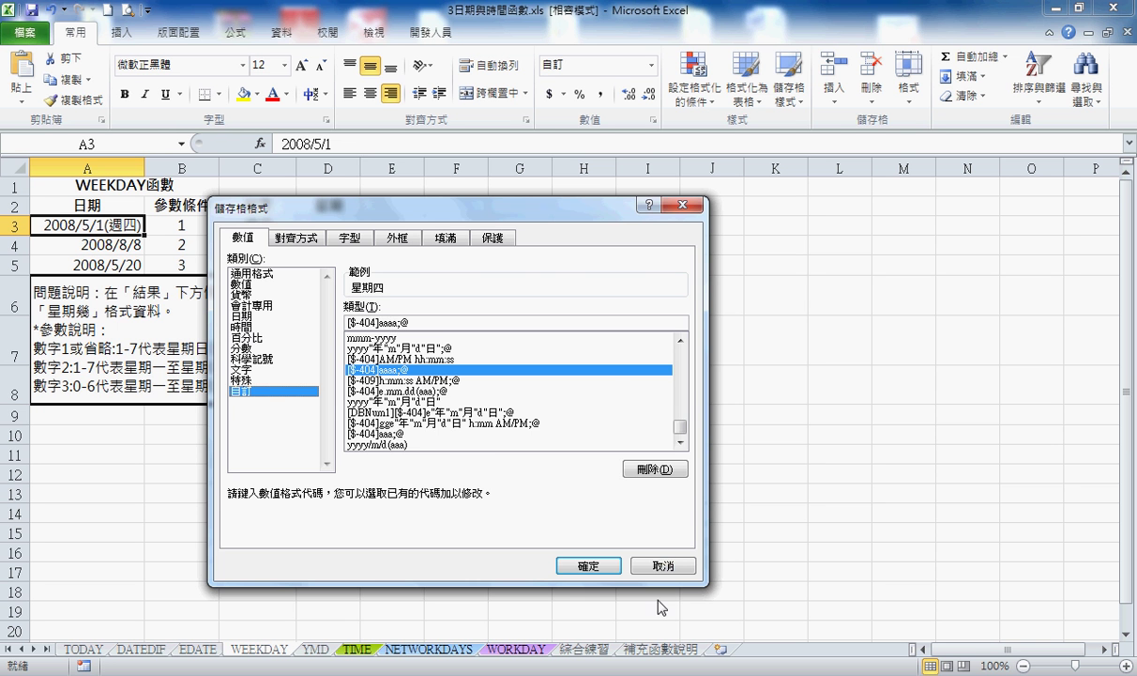
pyautogui.click(636, 566)
# Step: Change A3's custom code to yyyy/m/d(aaaa) to show 2008/5/1(星期四)
pyautogui.rightClick(122, 227)
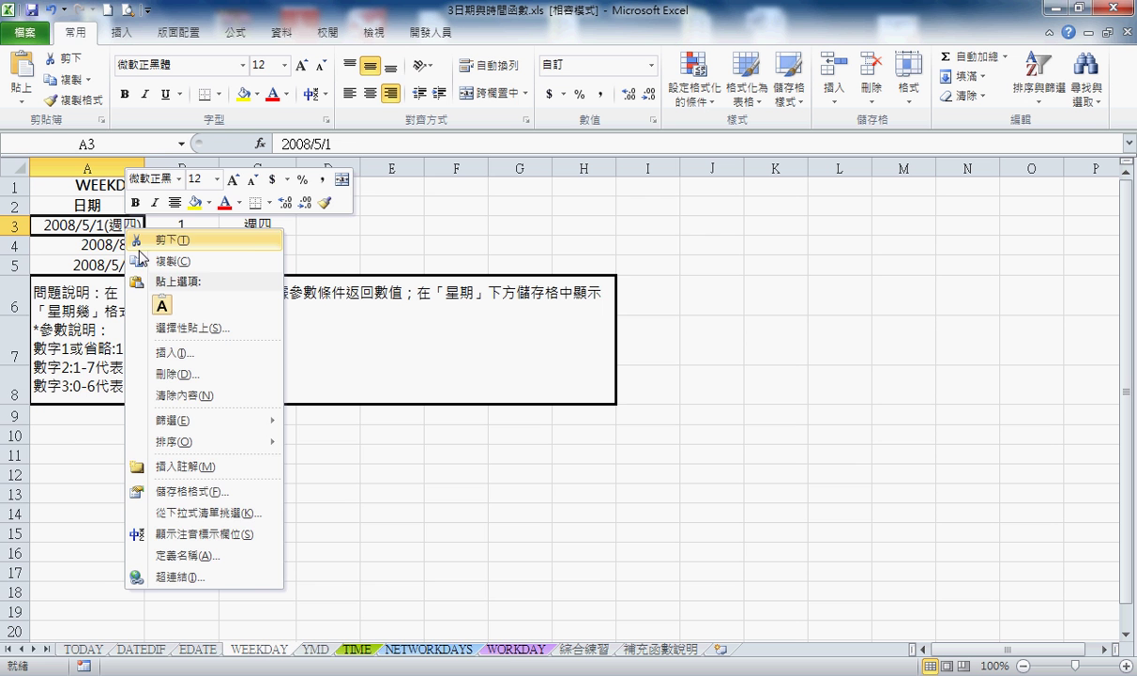
pyautogui.click(227, 494)
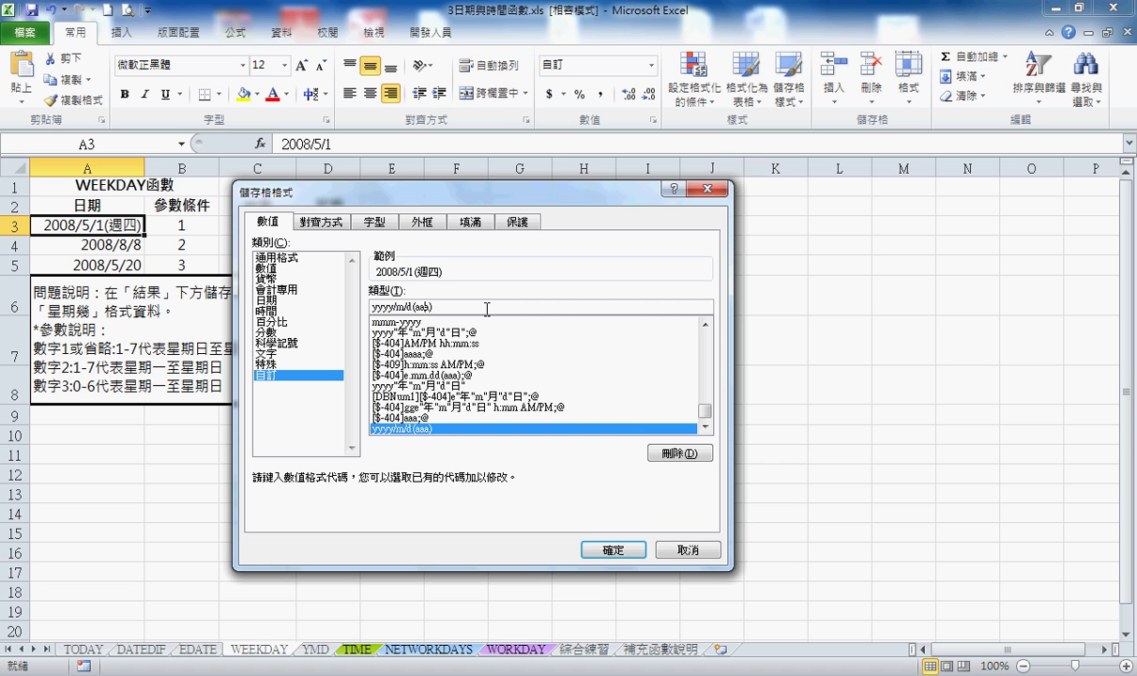
pyautogui.write('a')
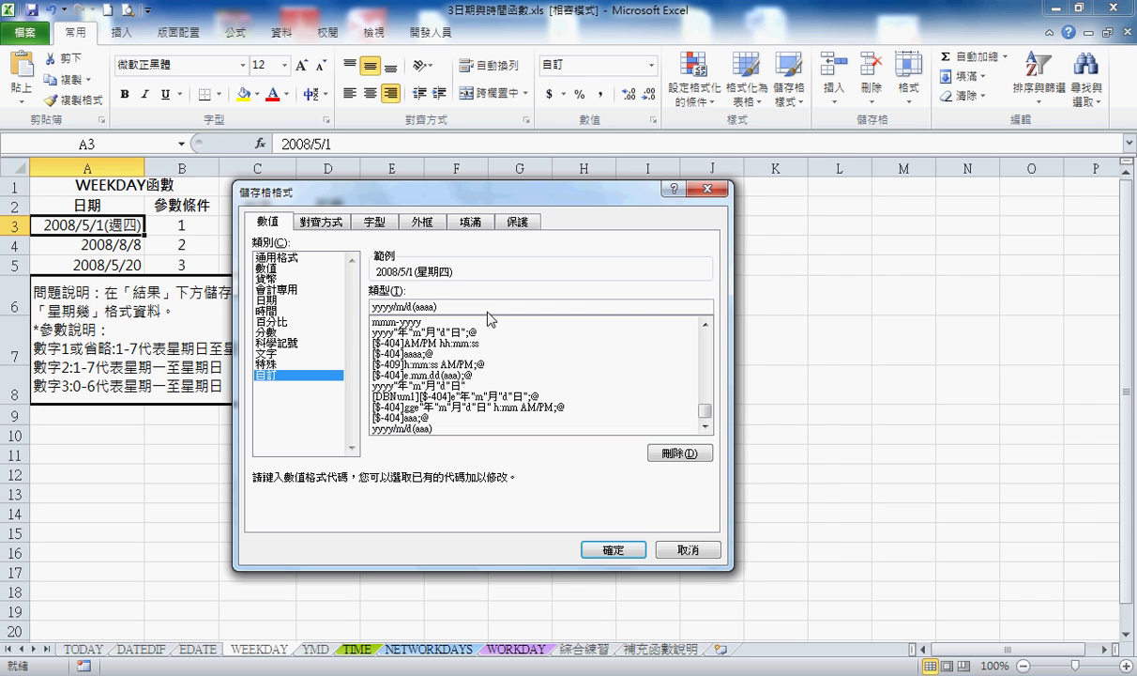
pyautogui.click(610, 549)
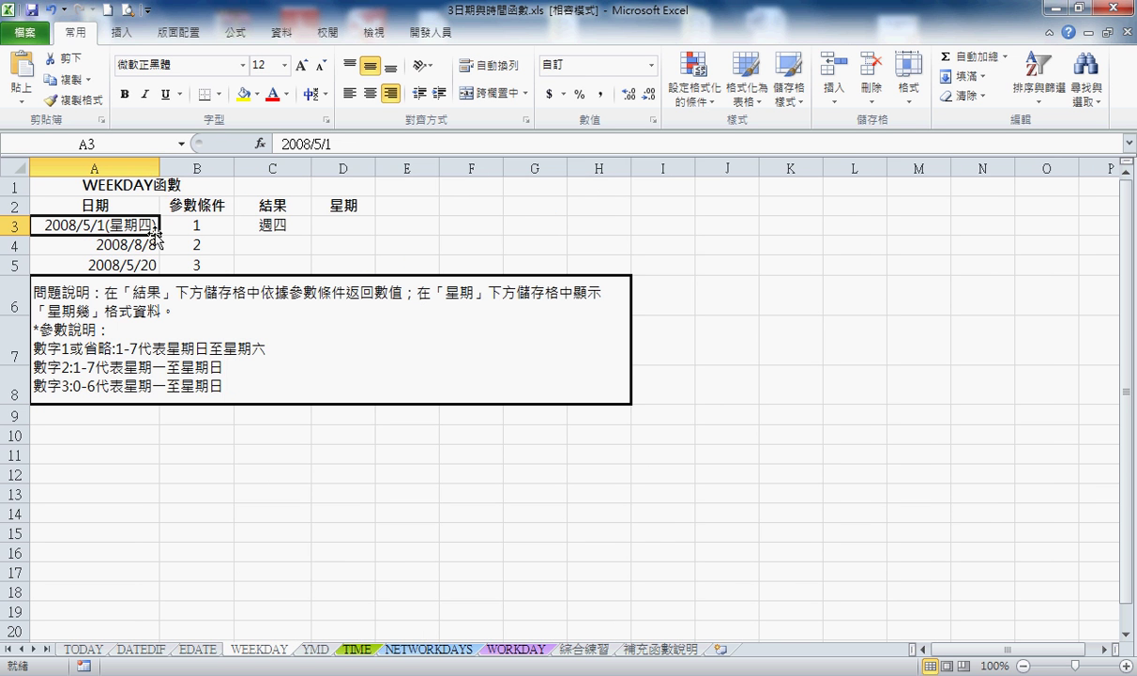
# Step: Fill the WEEKDAY formula from C3 down to C5, showing 週五 and 週二
pyautogui.click(289, 229)
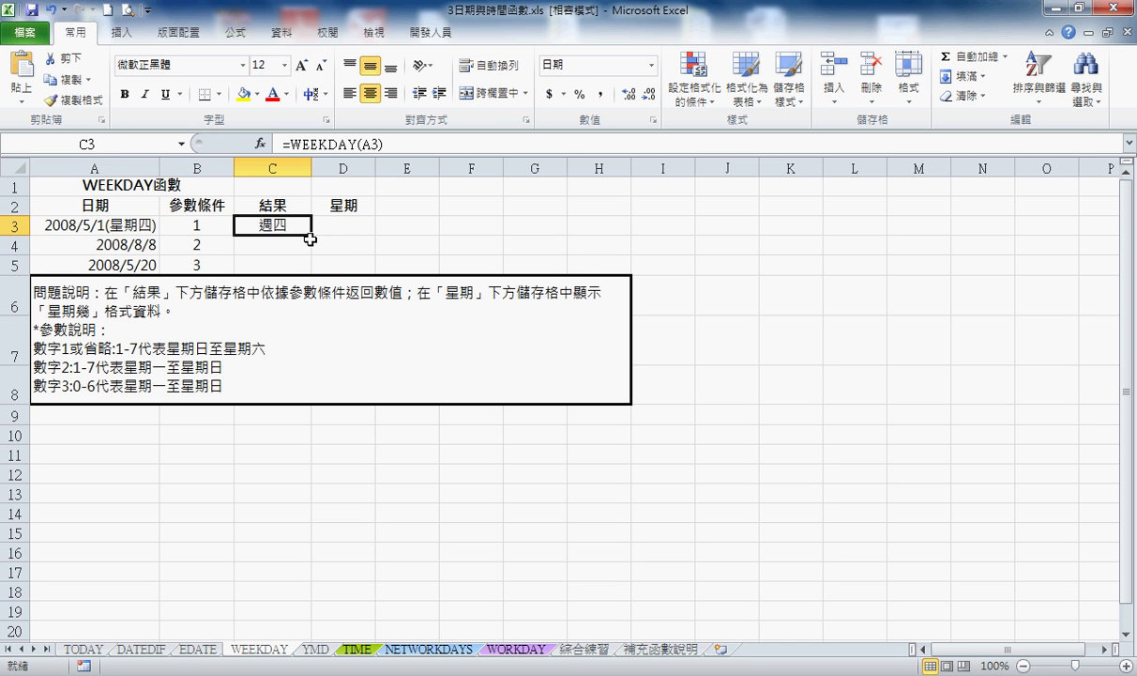
pyautogui.moveTo(310, 239); pyautogui.dragTo(306, 269)
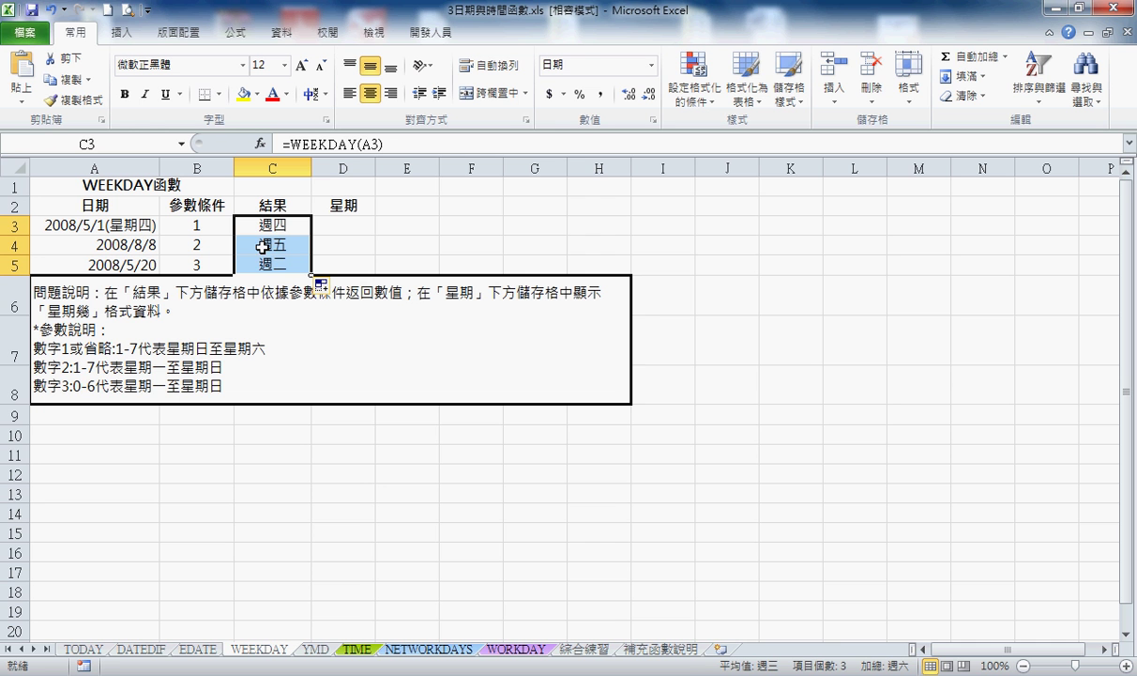